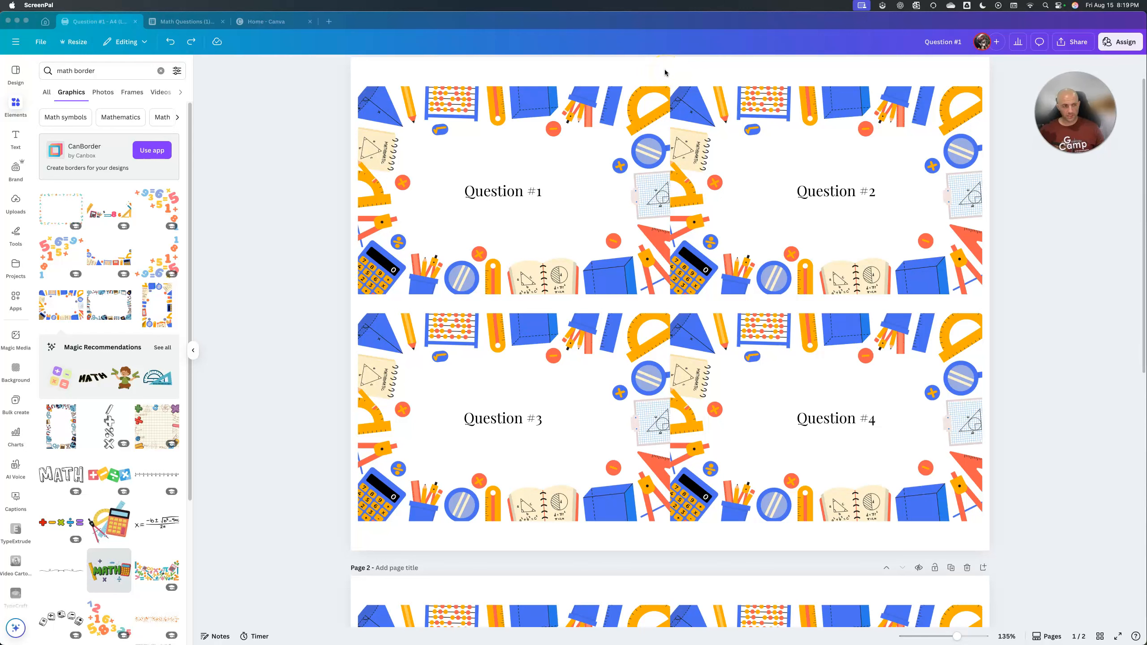
click(100, 70)
click(648, 121)
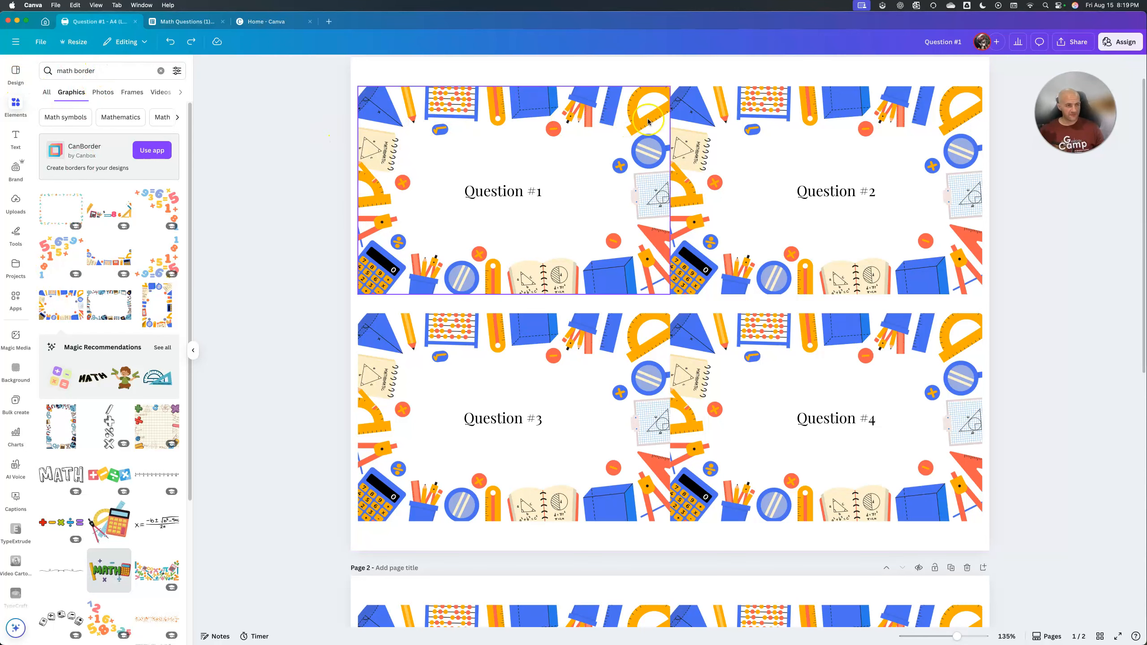
click(636, 342)
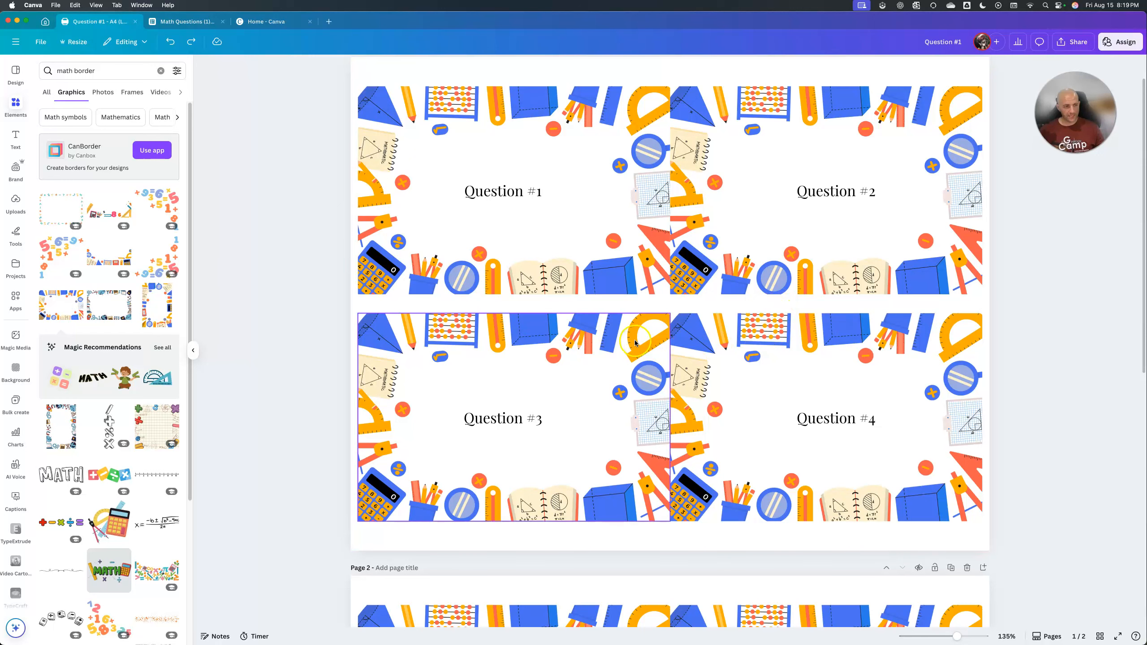
click(891, 190)
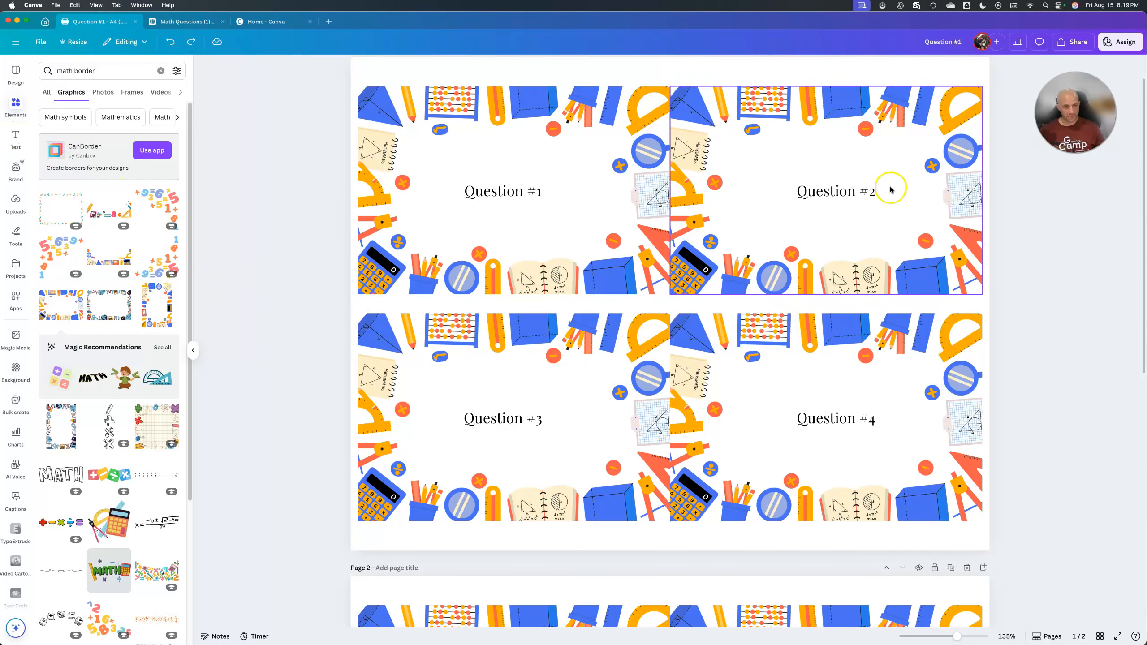
scroll(753, 286, up, 2)
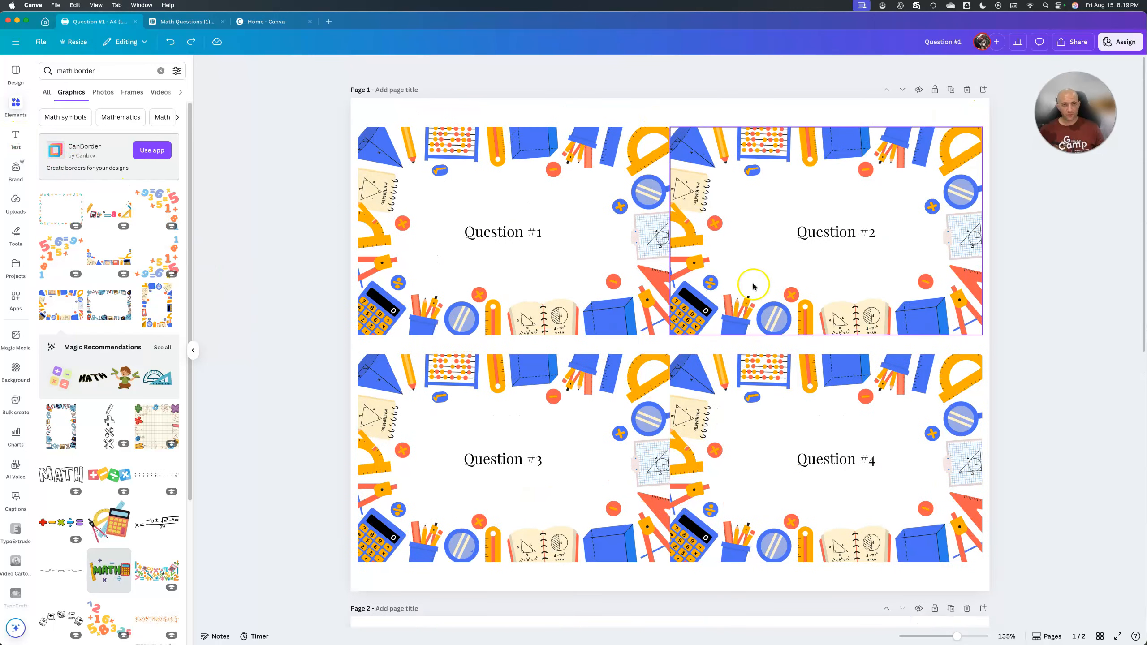
click(761, 415)
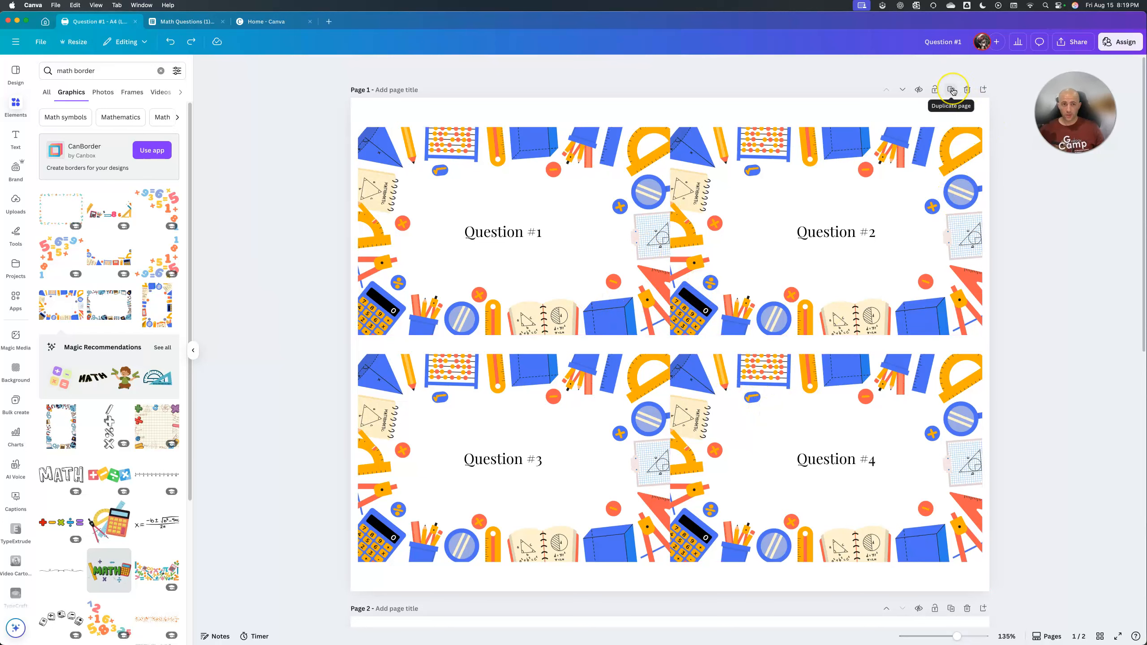
Complete the unfinished "Answ" label on page 2's upper-left card so it reads "Answer #2".
scroll(577, 271, down, 10)
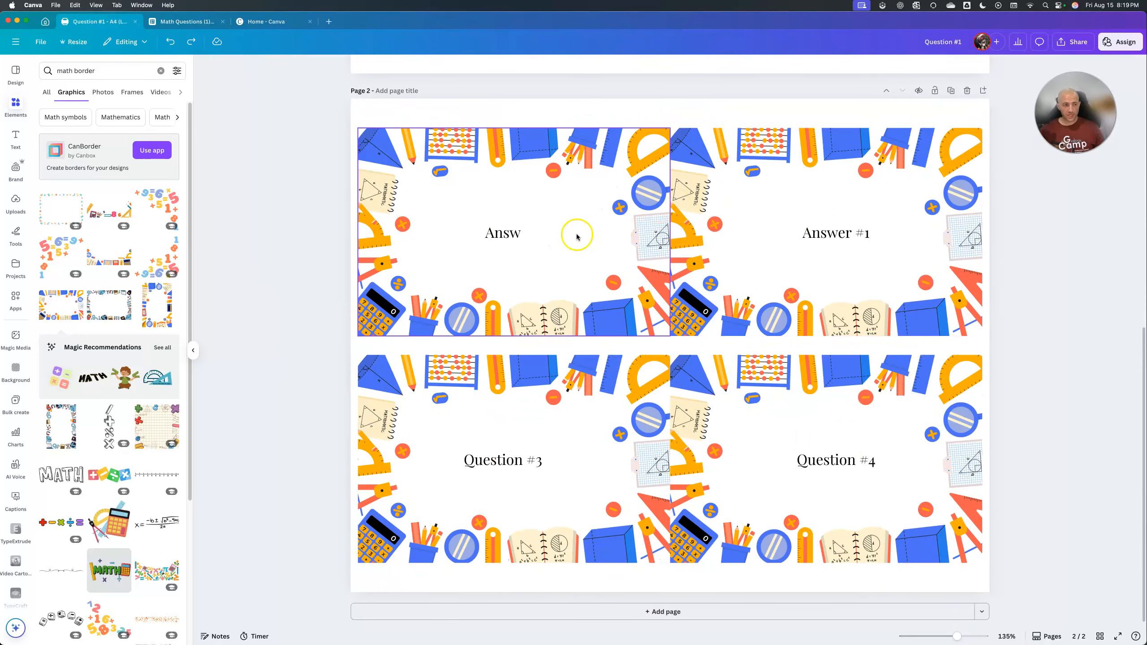
click(522, 231)
double_click(518, 231)
click(518, 231)
click(518, 231)
click(512, 235)
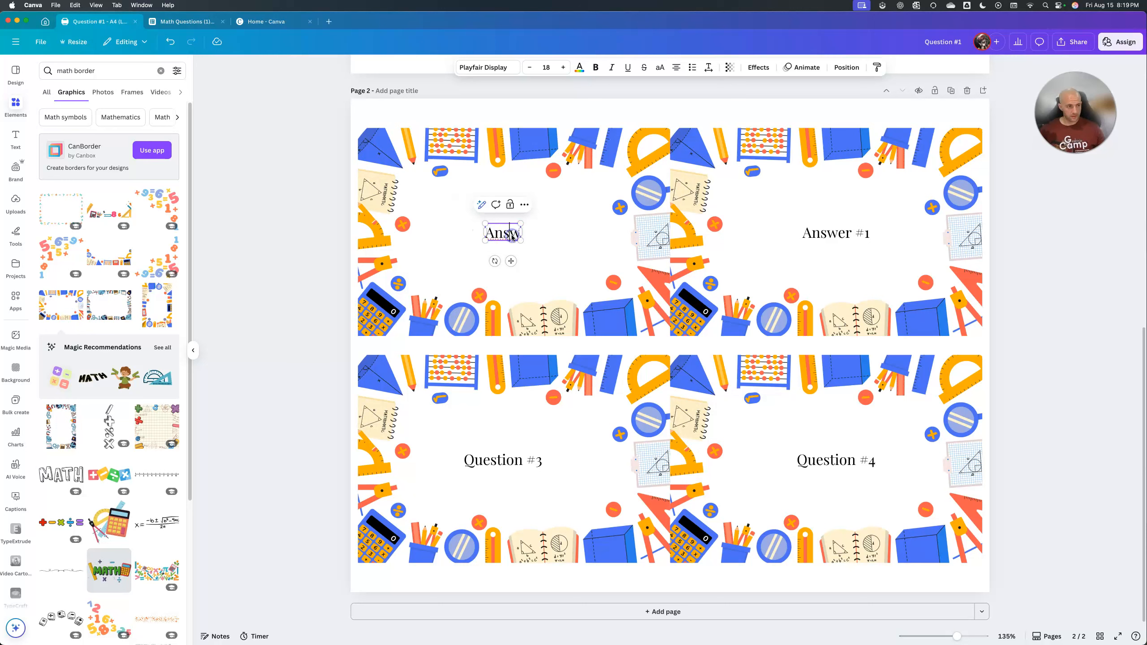
text(er #2)
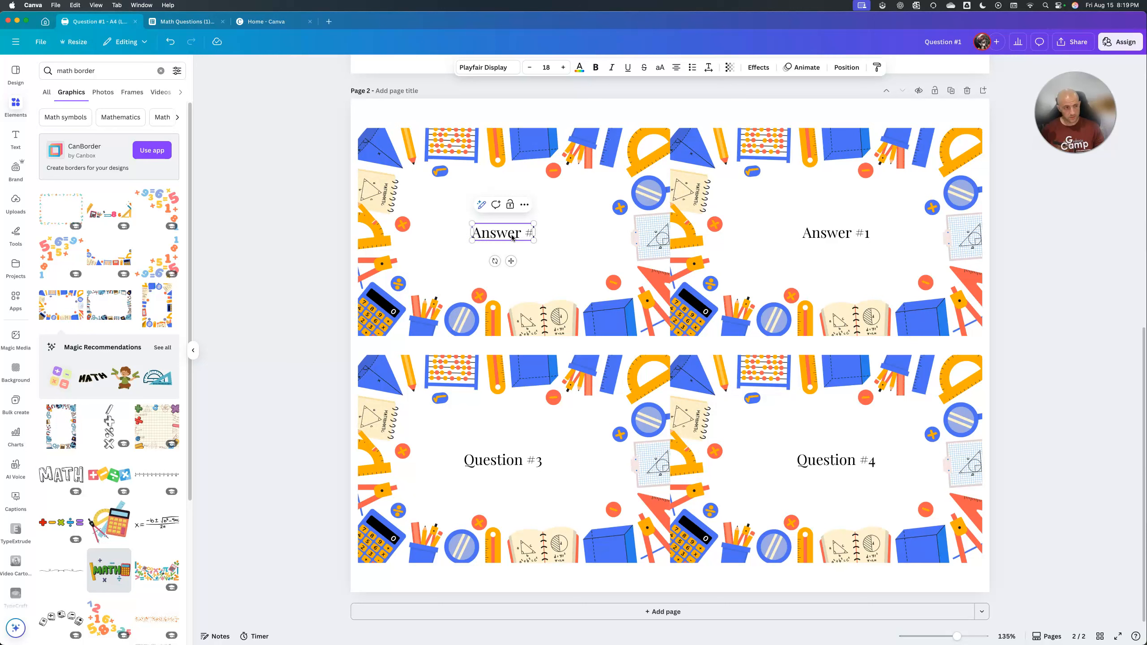
click(524, 464)
click(524, 464)
key(s)
key(Escape)
click(603, 404)
click(689, 332)
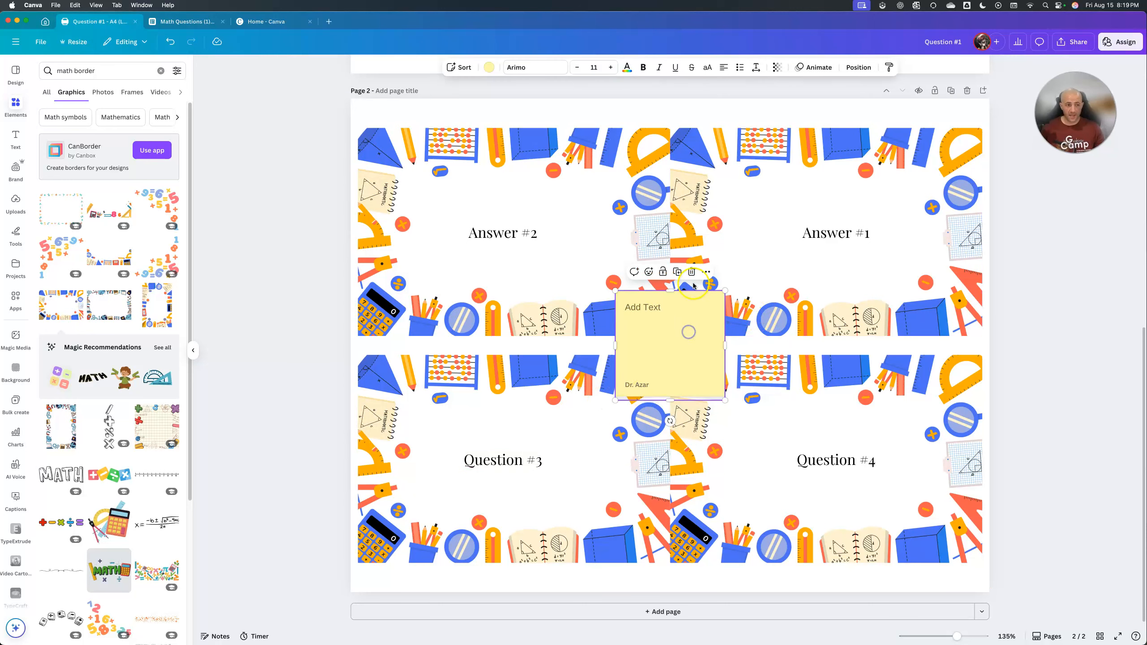
click(691, 271)
Replace the "Question #4" text on page 2's lower-right card with "Answer #3".
click(858, 463)
double_click(858, 464)
text(Answer #3)
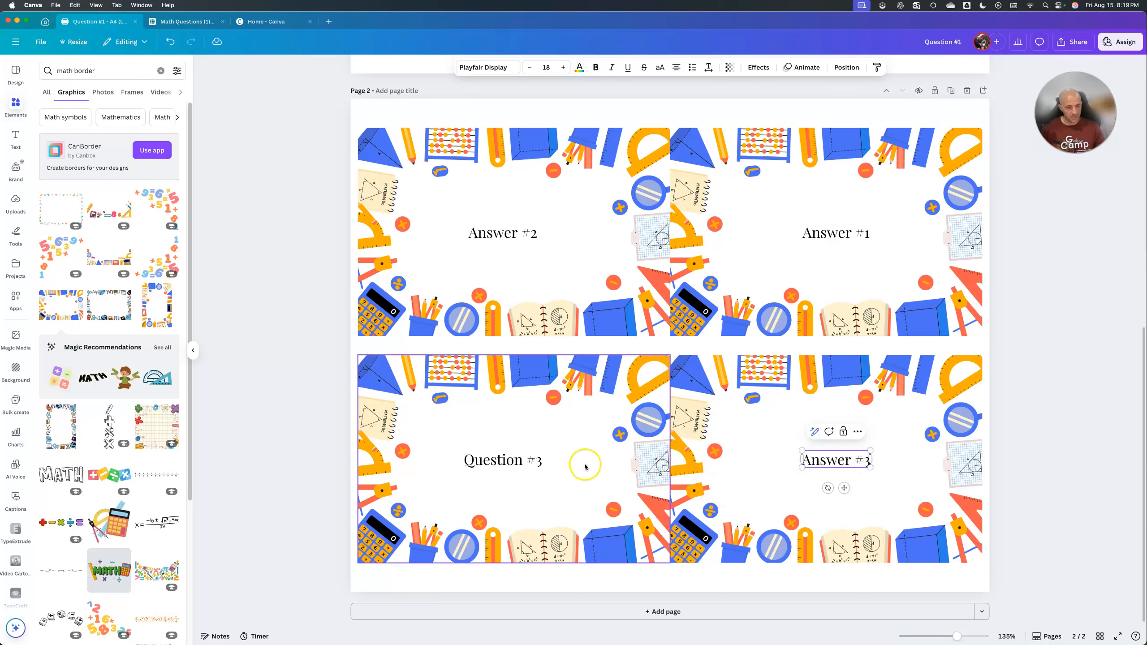
Replace the "Question #3" text on page 2's lower-left card with "Answer #4" and deselect it.
click(539, 461)
click(539, 461)
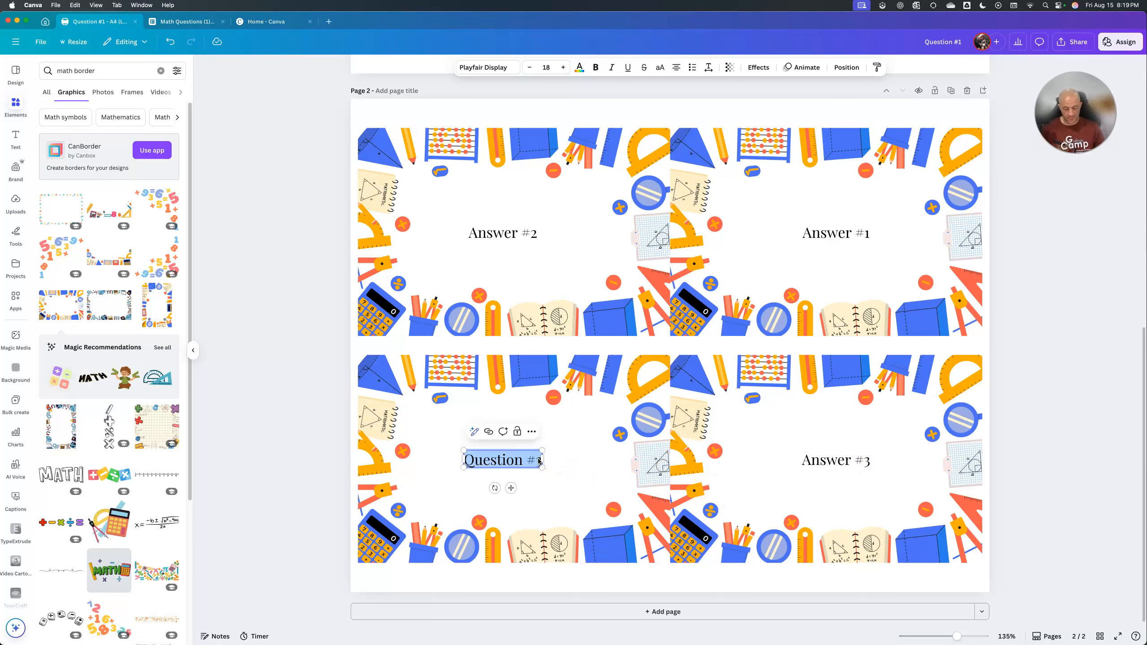
text(Answer #4)
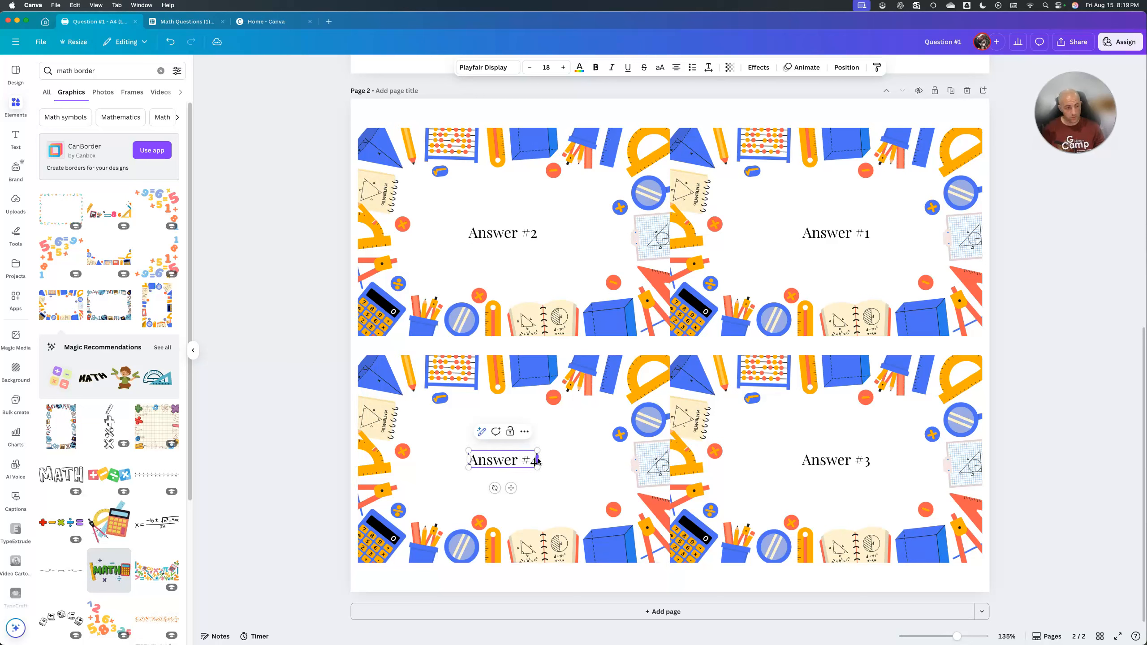
click(1098, 306)
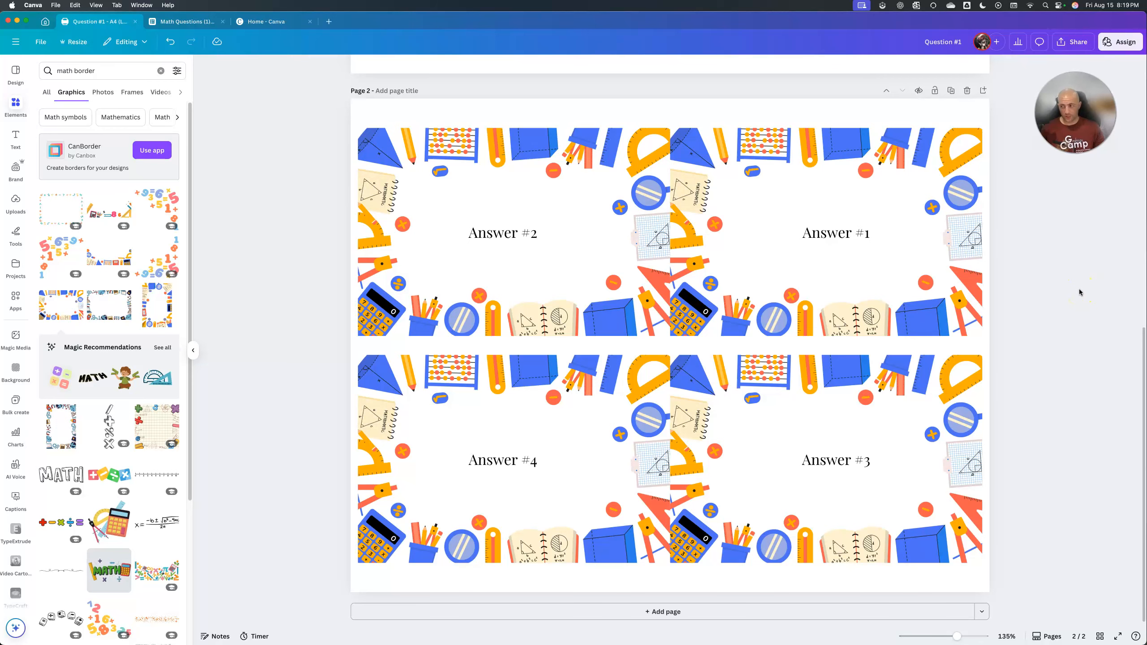
Compare the placement of the question cards on page 1 with the matching answer cards on page 2.
scroll(1080, 292, up, 10)
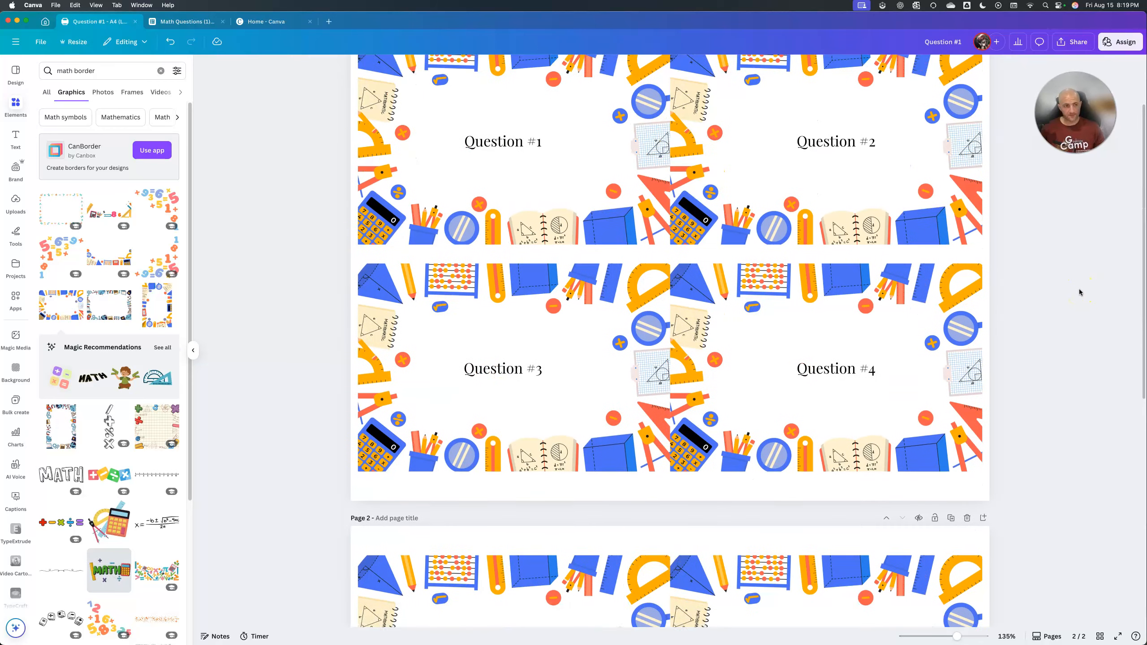
scroll(852, 146, down, 1)
scroll(591, 236, up, 3)
scroll(555, 207, down, 2)
scroll(555, 208, down, 4)
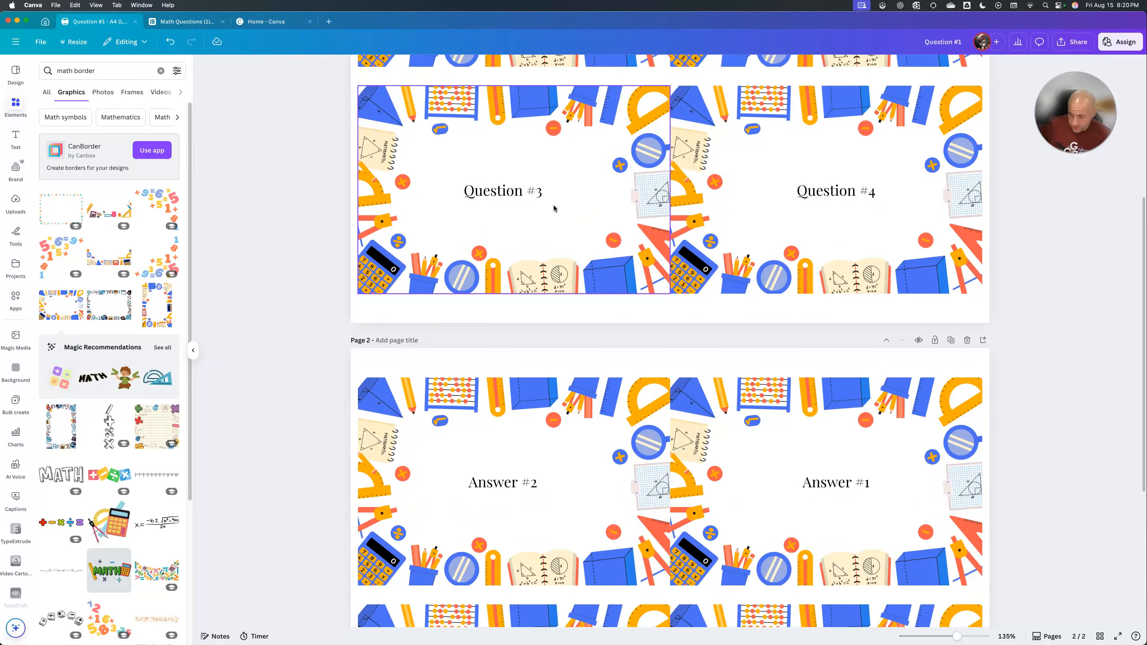
click(567, 206)
click(770, 343)
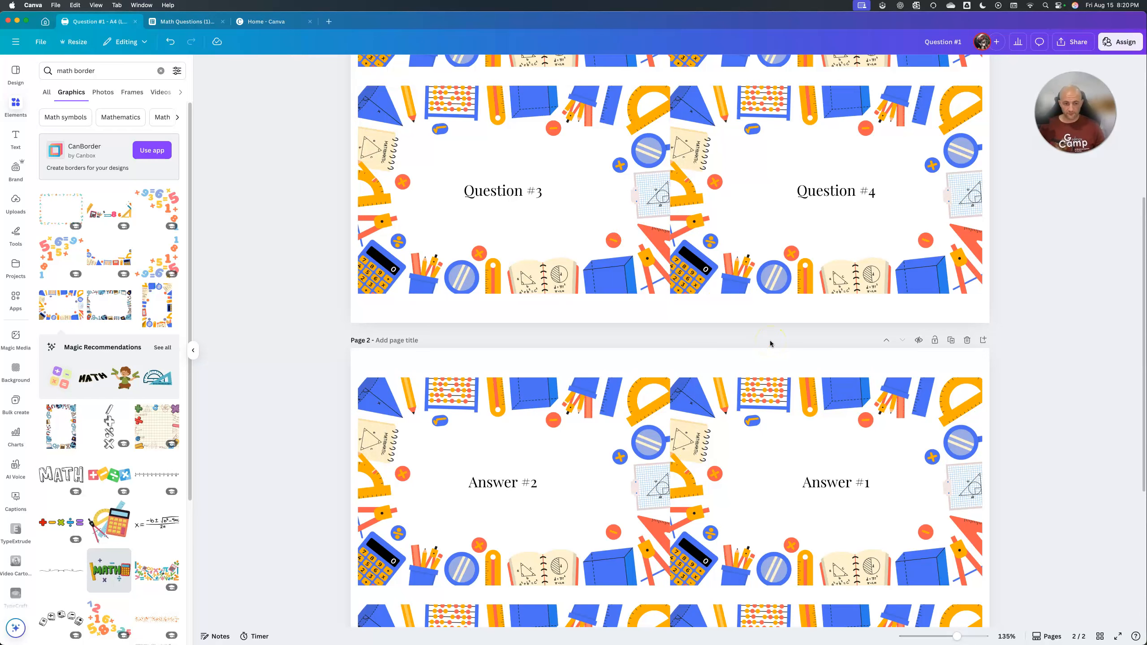
scroll(835, 474, up, 4)
click(523, 157)
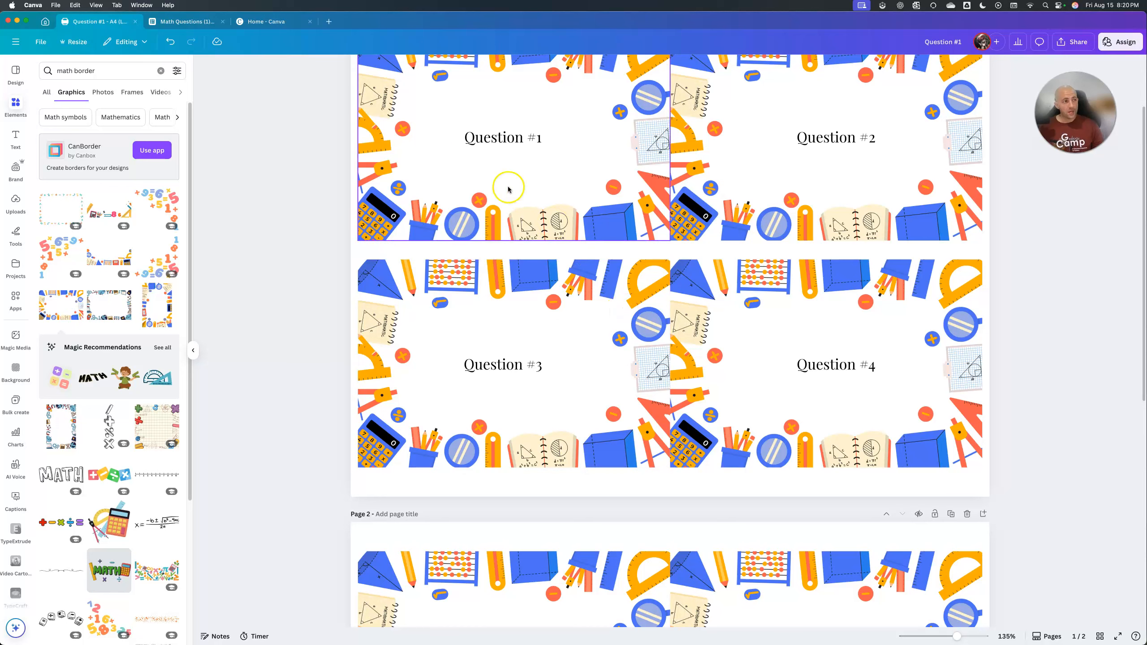
scroll(464, 186, up, 3)
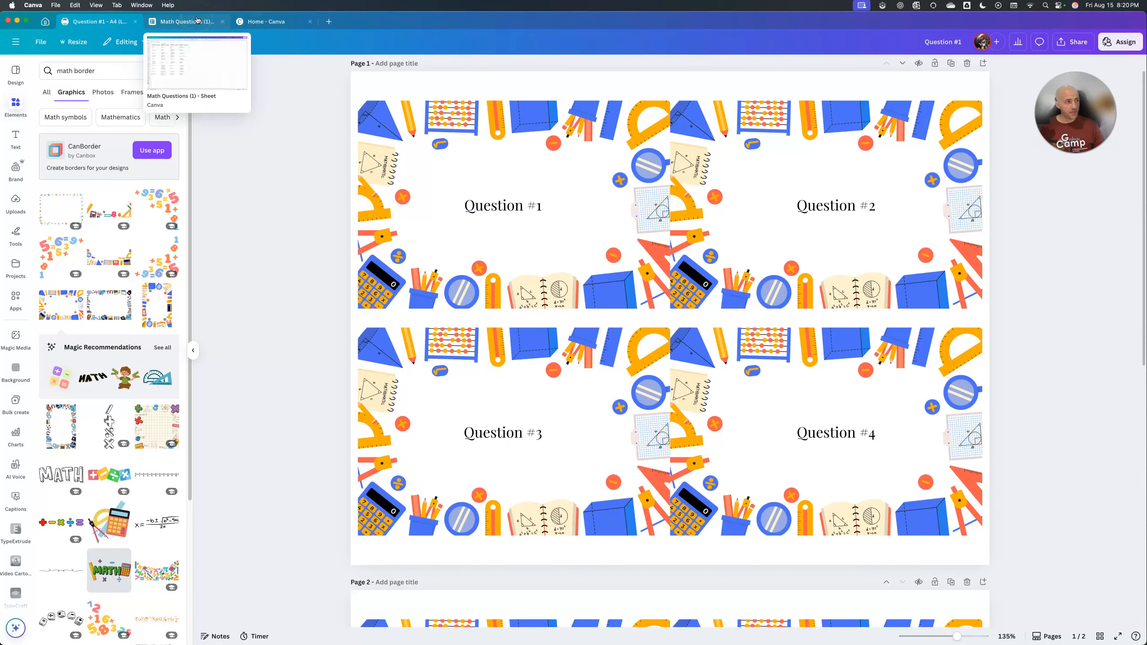
Switch to the Math Questions (1) sheet and start Magic Write at cell A1.
click(197, 20)
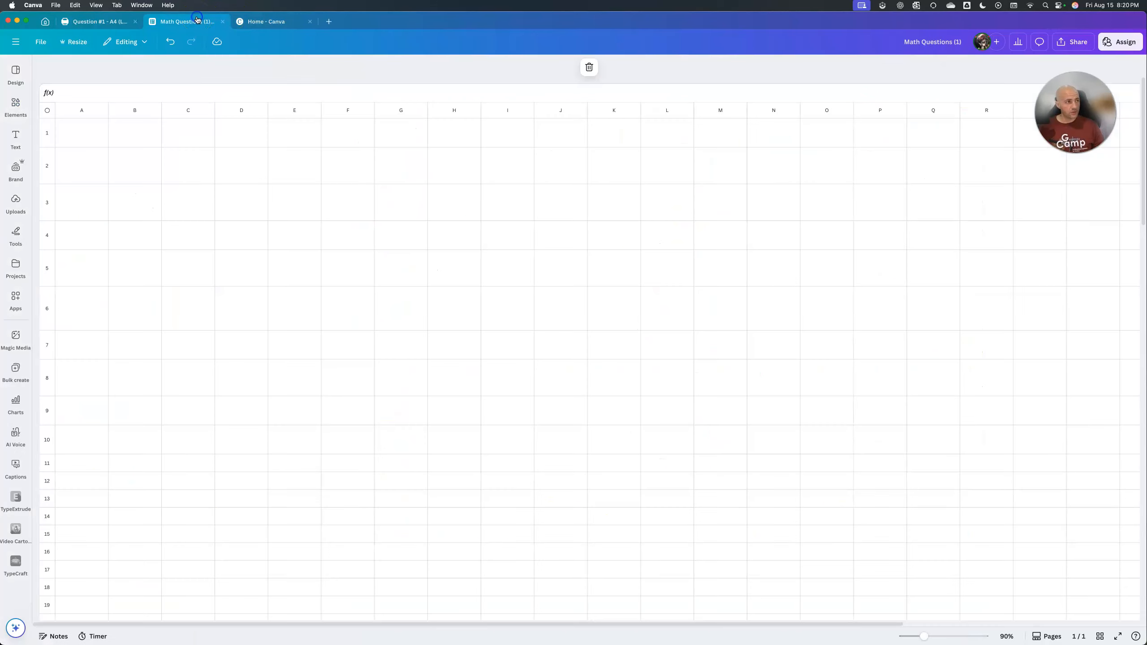
click(84, 131)
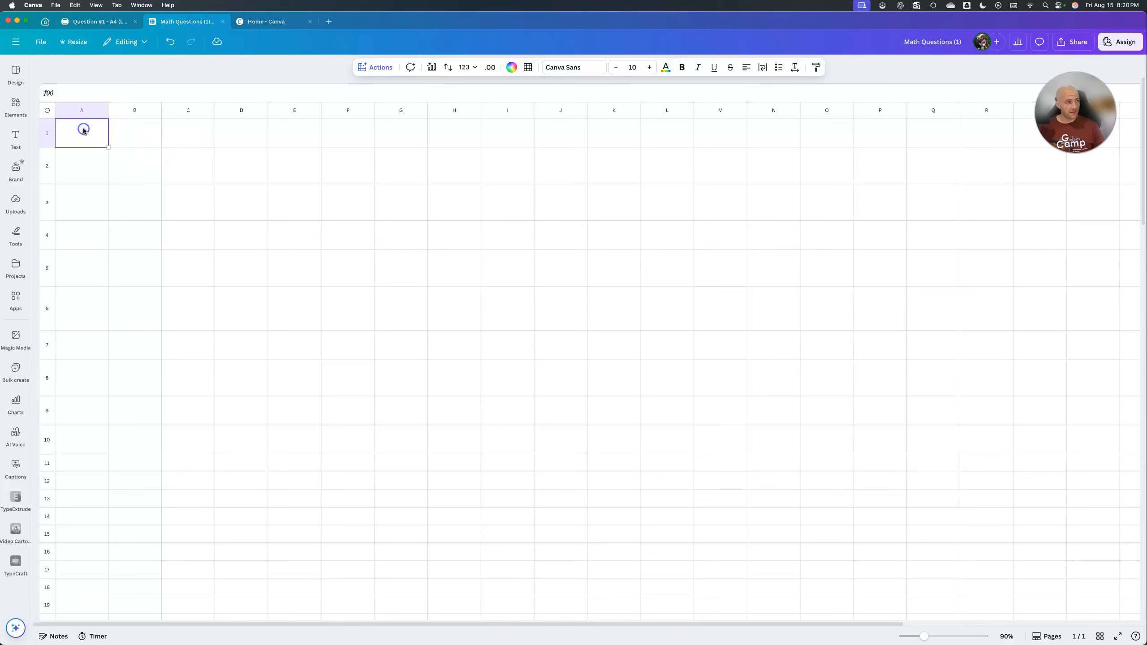
click(46, 22)
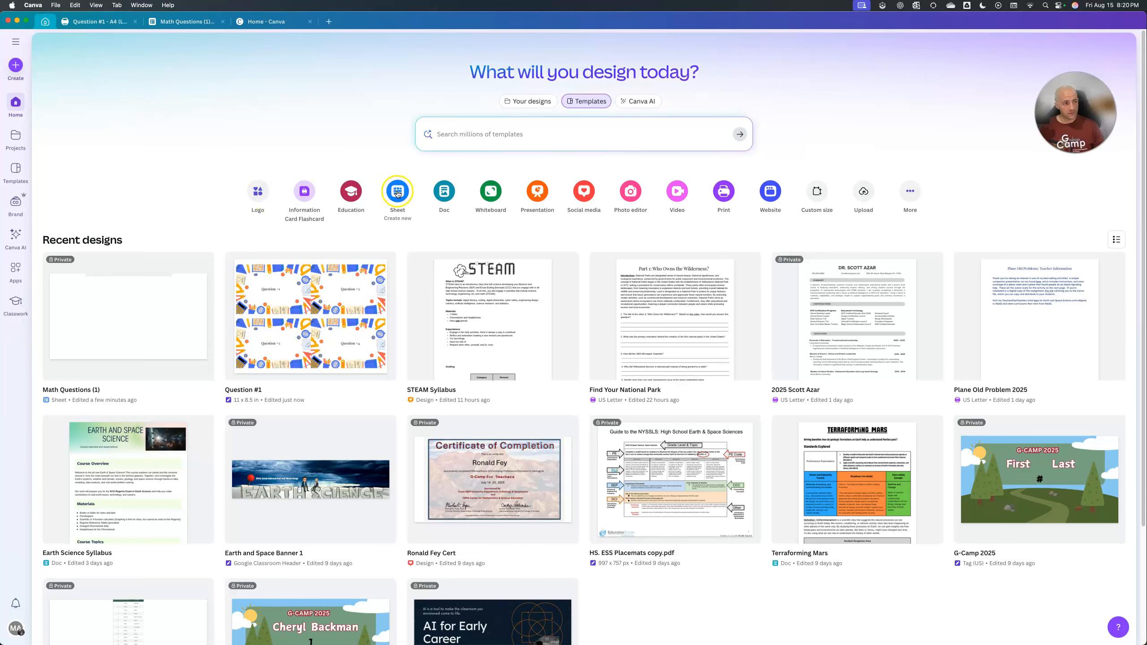
click(192, 21)
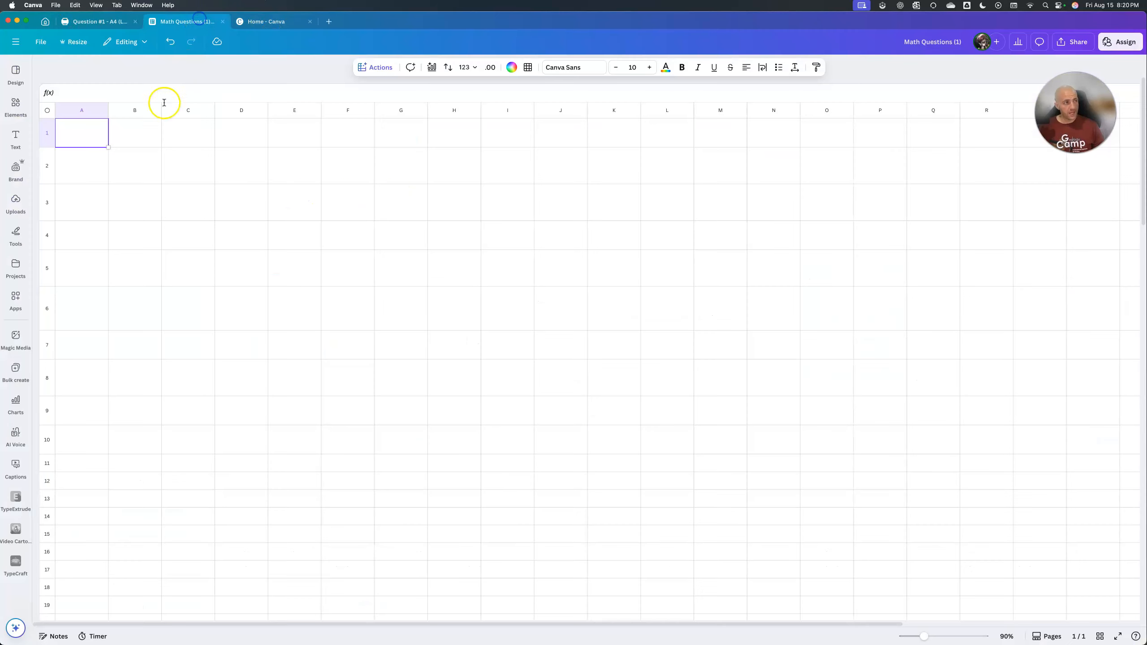
click(3, 144)
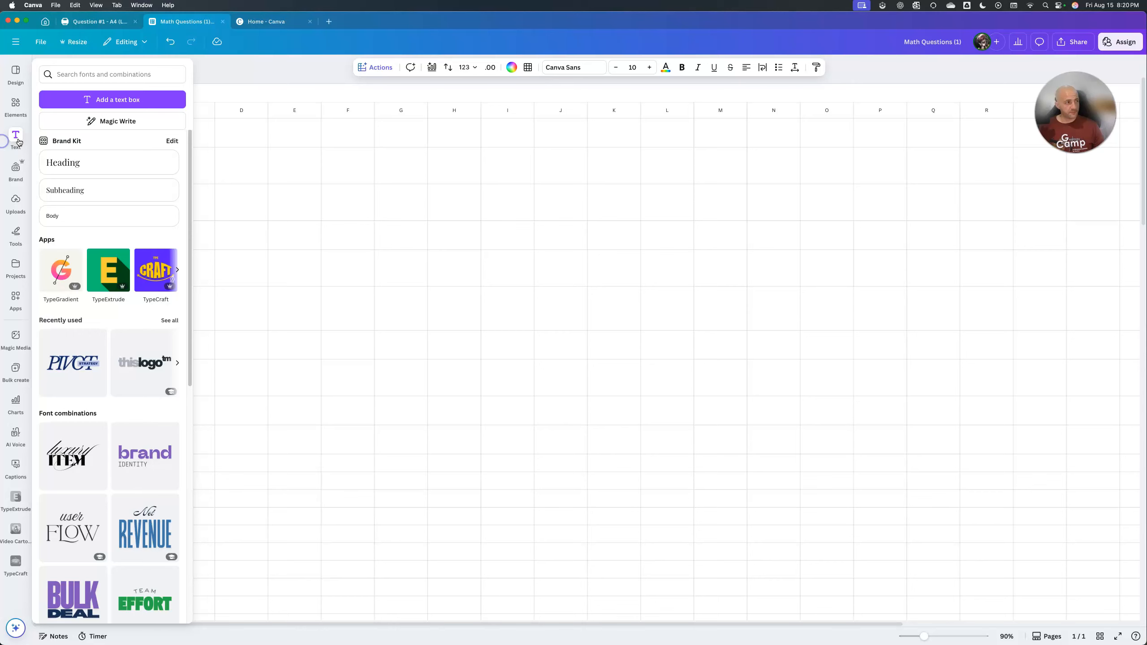
click(133, 120)
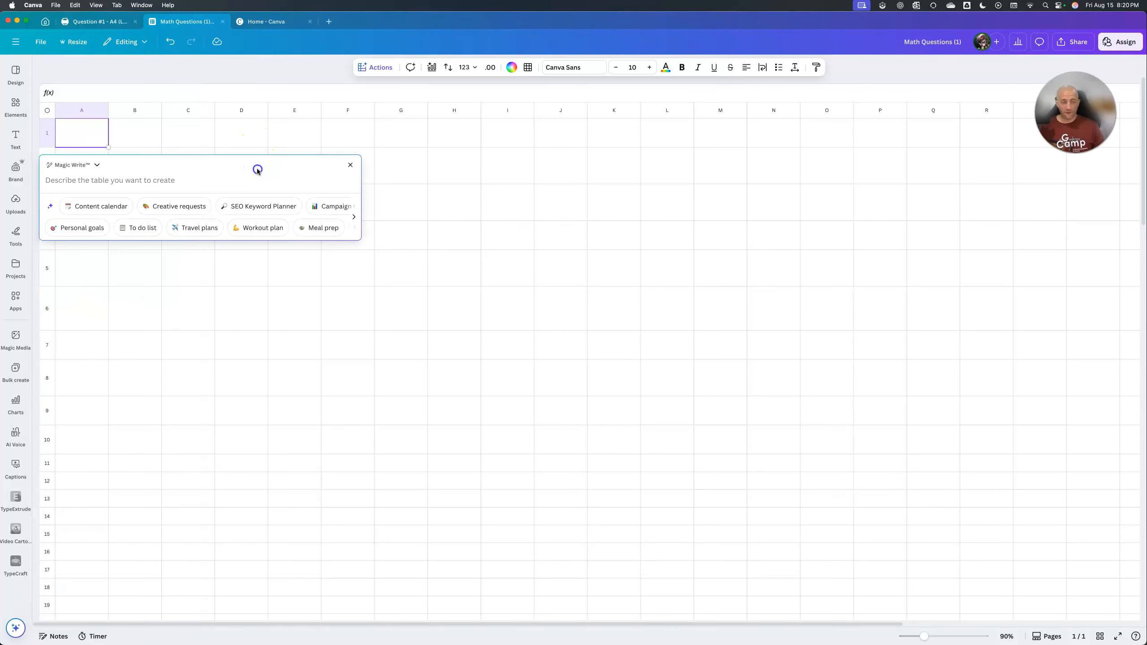
Copy the prompt for 40 fifth-grade math review questions from ChatGPT and paste it into Canva's Magic Write prompt.
key(super+Tab)
key(super+Tab)
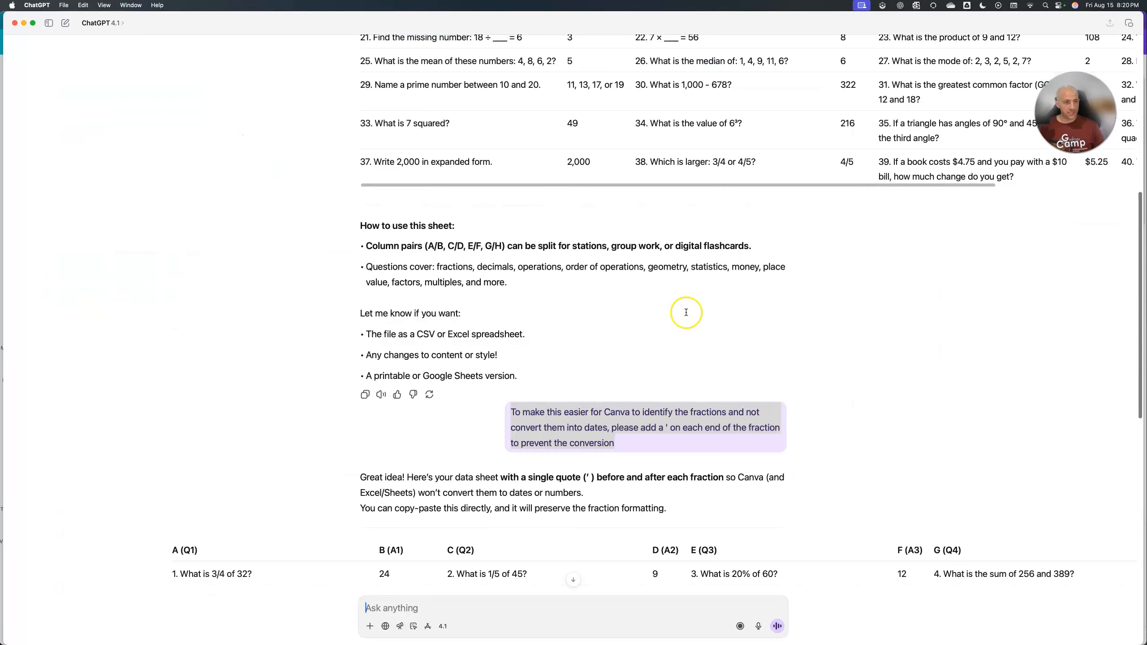
scroll(686, 312, up, 10)
click(764, 130)
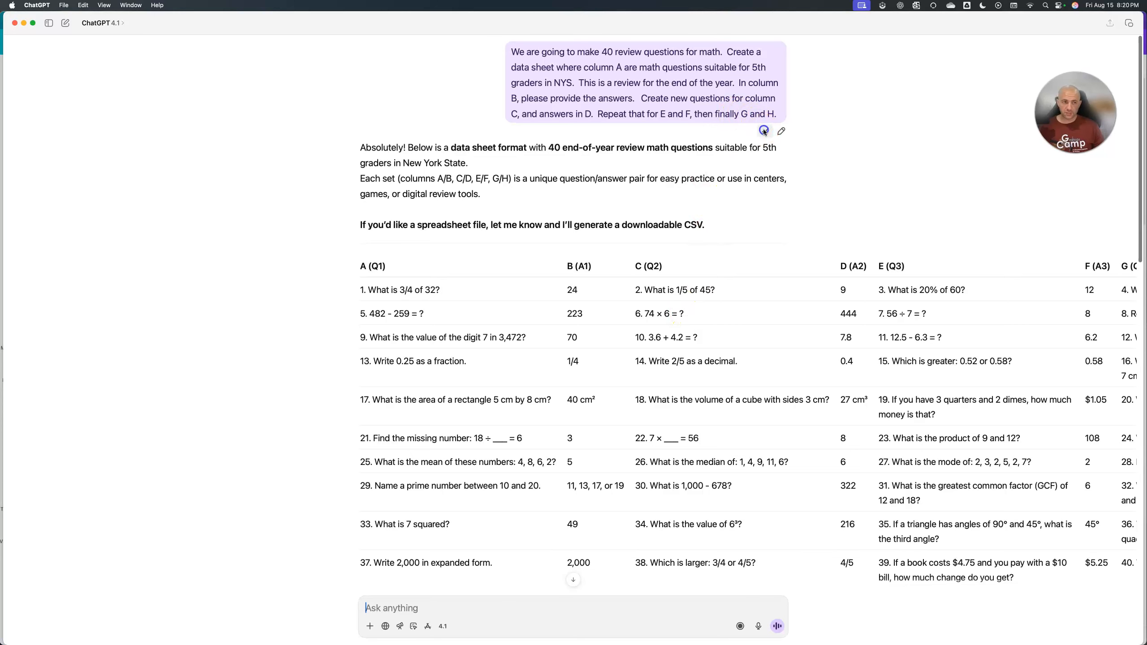
key(super+Tab)
click(114, 181)
key(super+v)
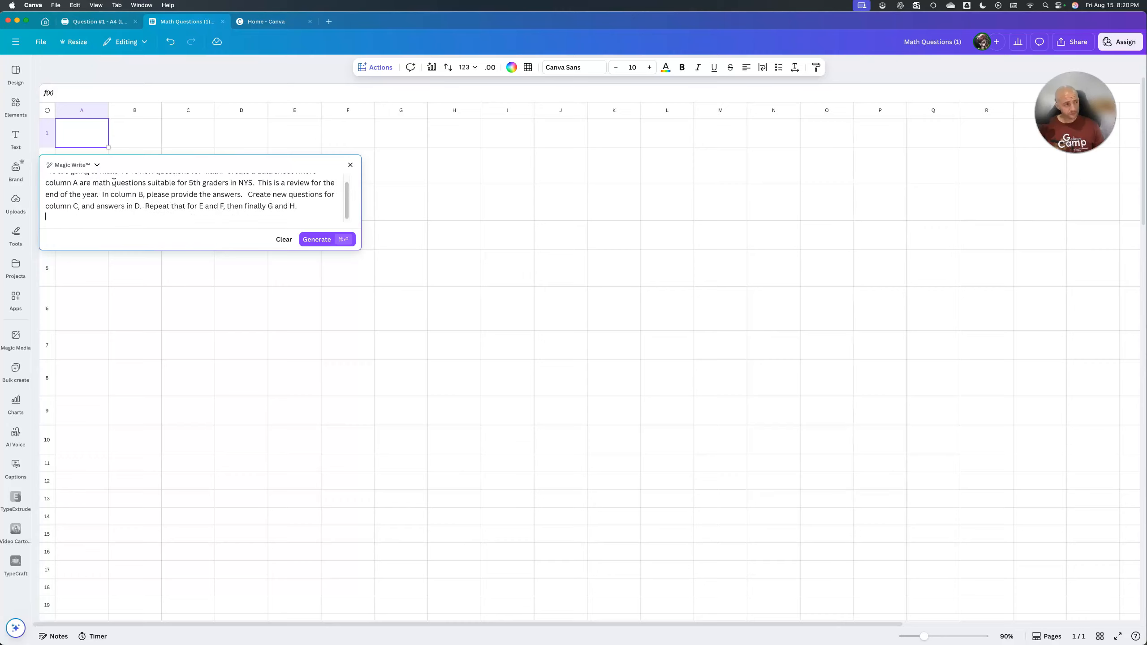
Copy ChatGPT's follow-up prompt about adding a ' on each end of fractions and append it to Canva's Magic Write prompt.
key(super+Tab)
click(375, 156)
scroll(451, 271, down, 10)
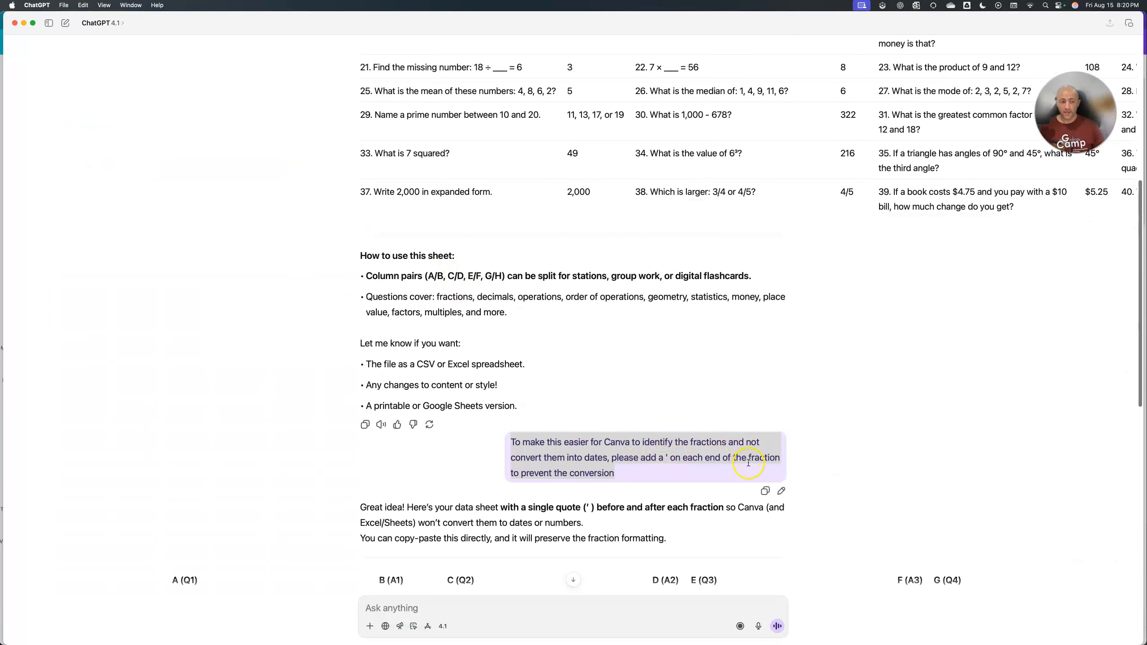
key(super+Tab)
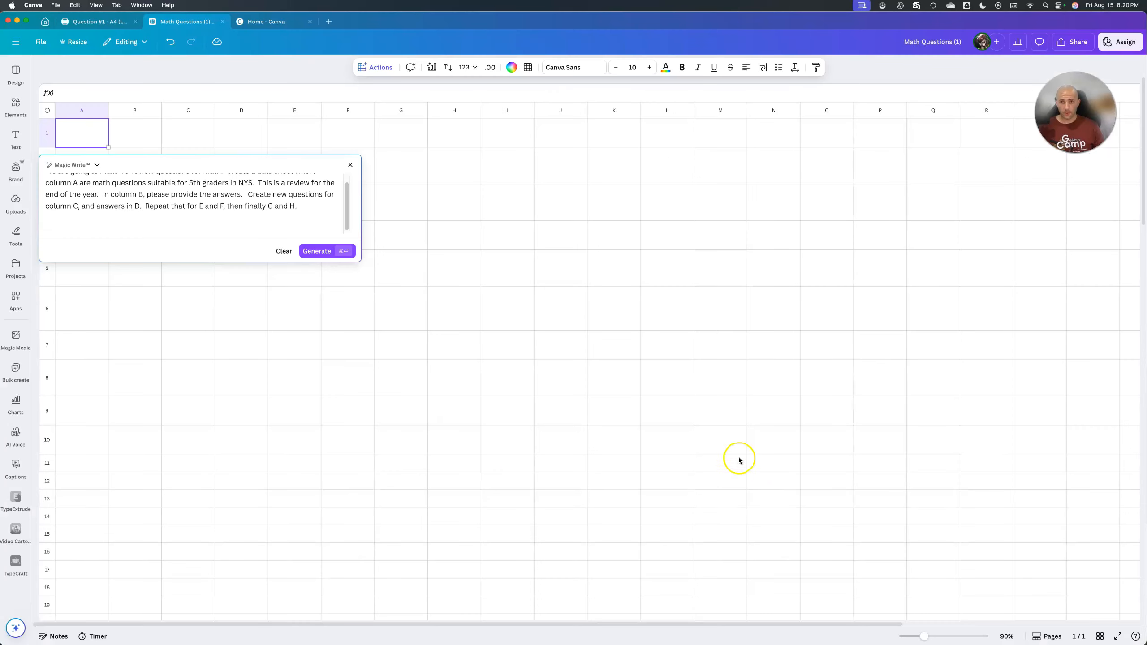
key(super+v)
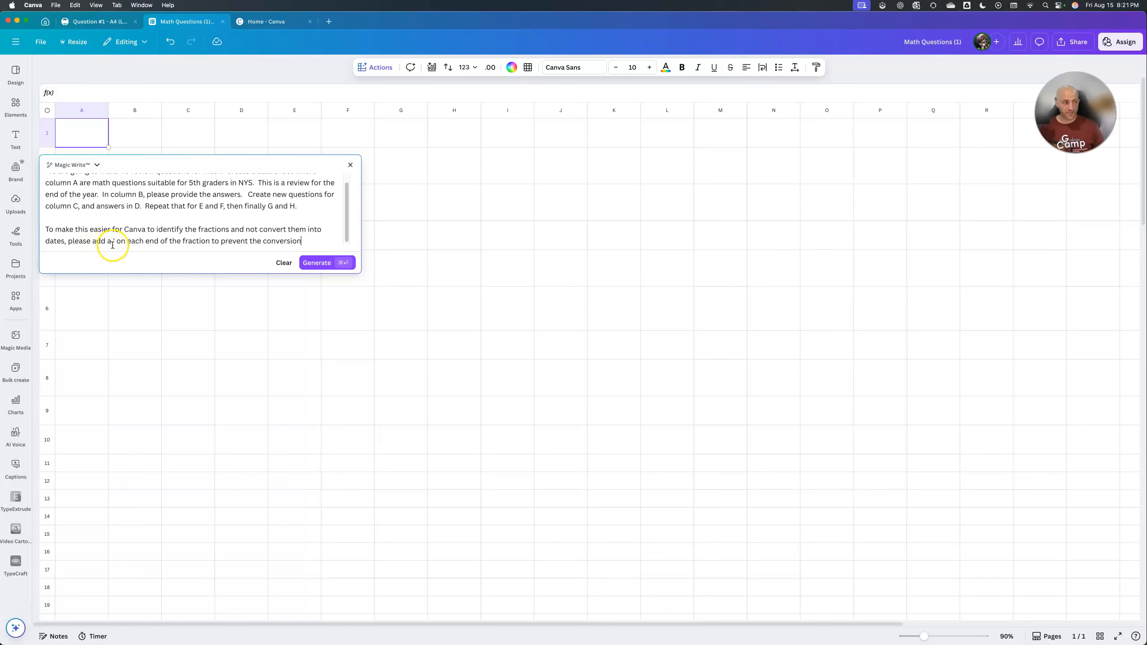
Generate the question-and-answer table from the prompt and insert it into the sheet.
click(311, 264)
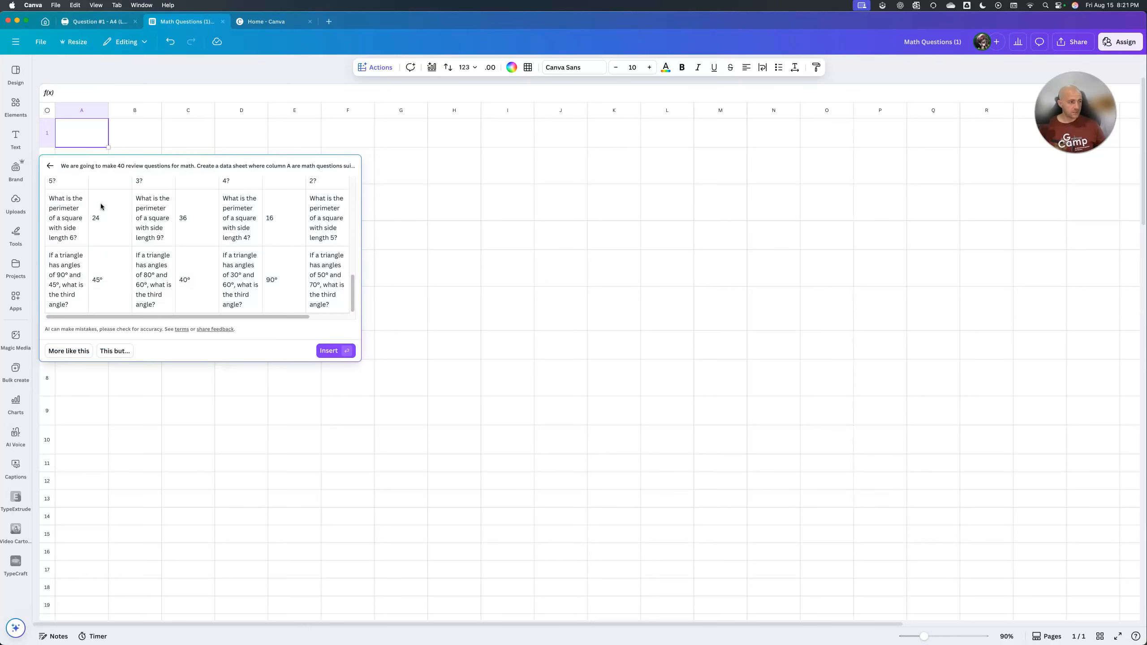
click(327, 351)
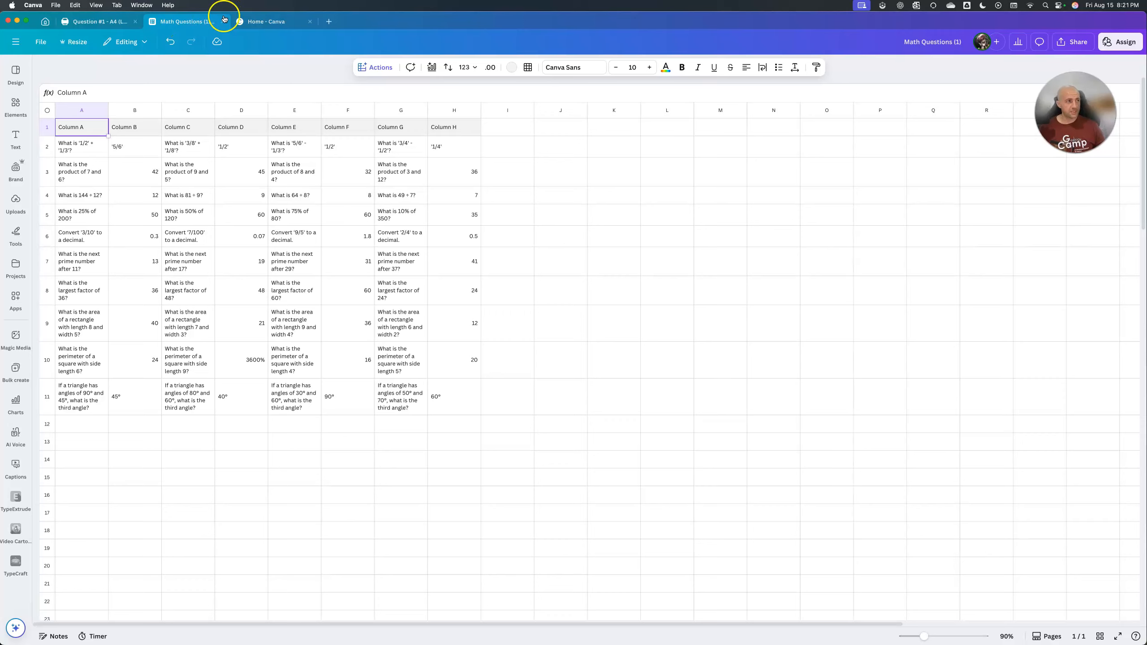
Close the extra Home page and return to page 1 of the Question #1 design.
click(308, 27)
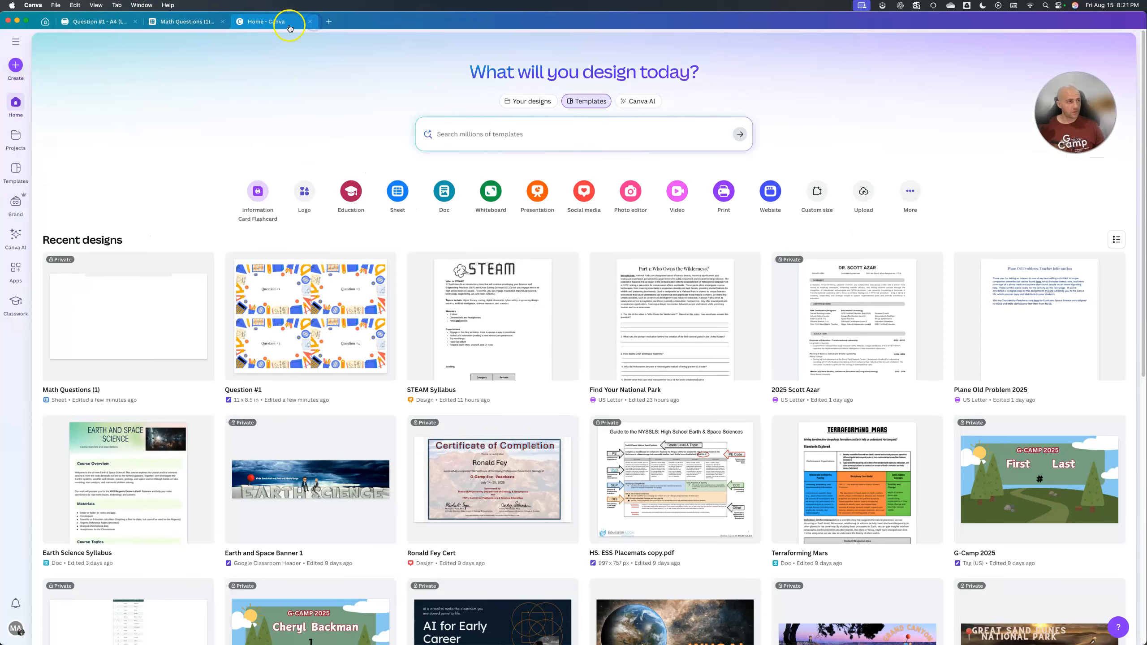
click(309, 21)
click(132, 25)
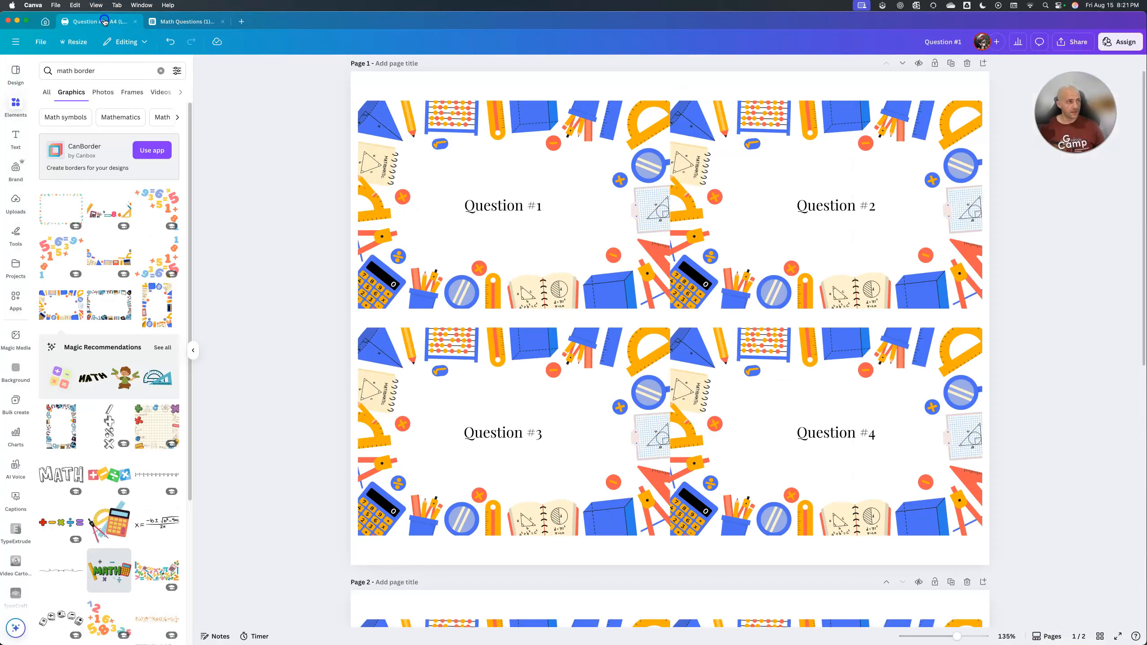
click(962, 275)
scroll(966, 277, up, 1)
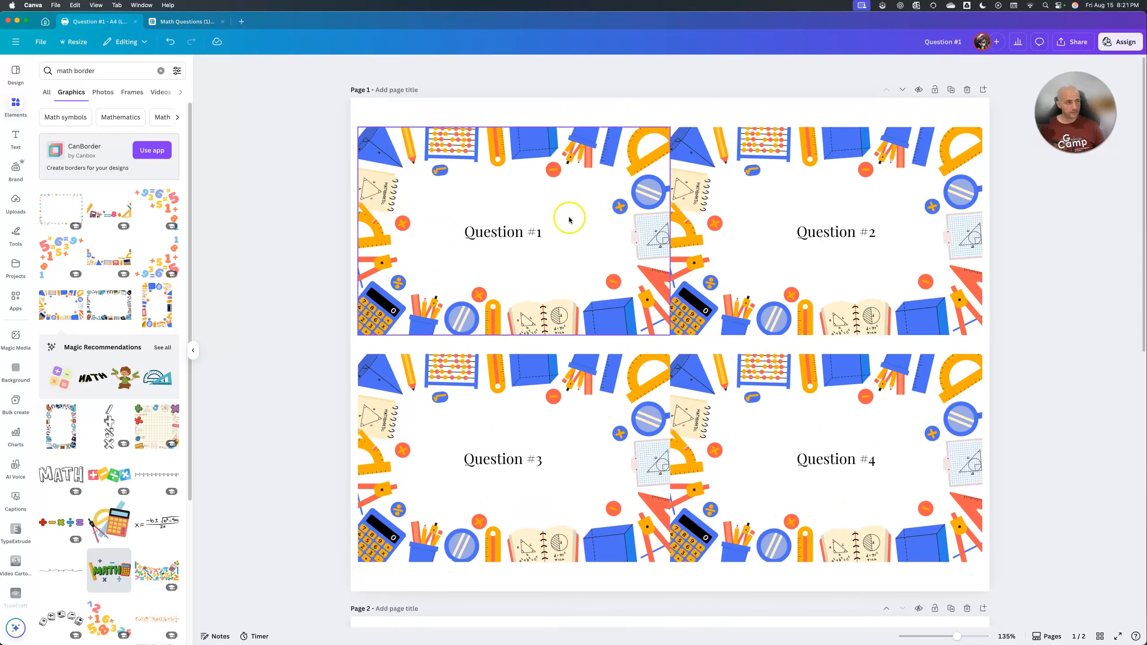
Start Bulk create and connect the Math Questions (1) sheet as its data source, using range A1:H11.
click(16, 299)
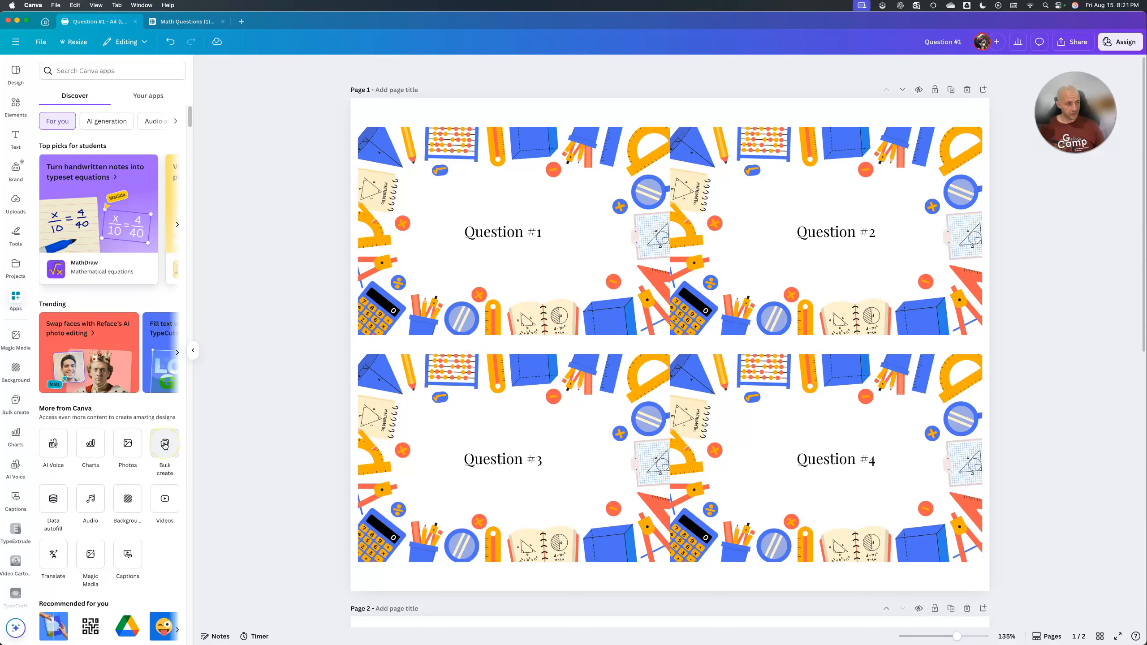
click(16, 400)
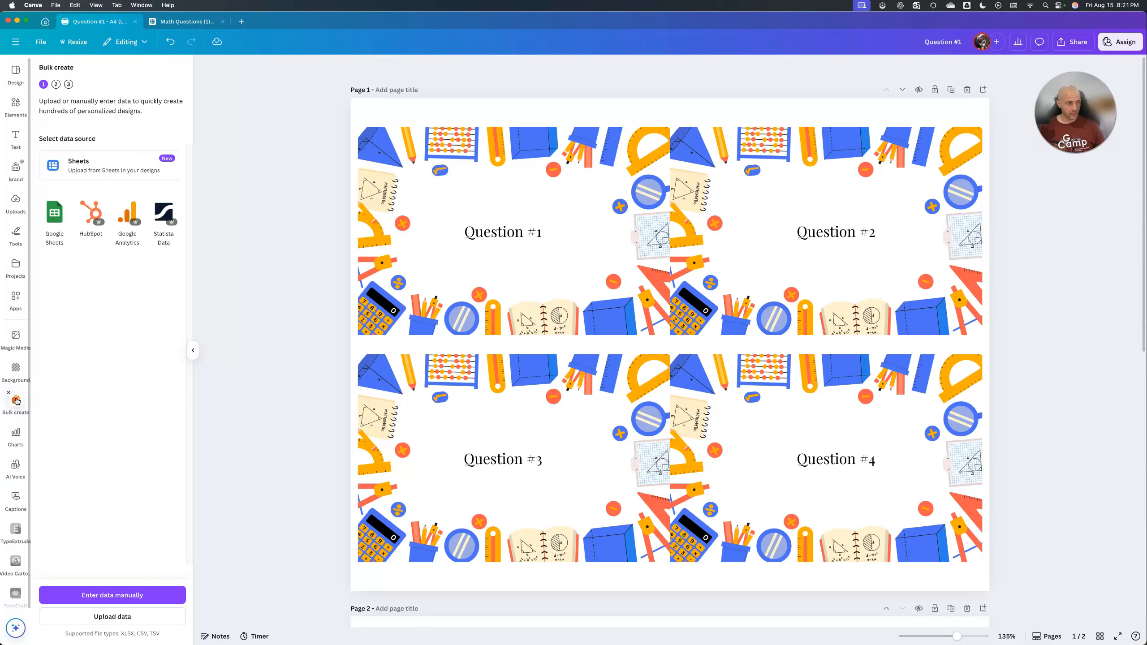
click(51, 219)
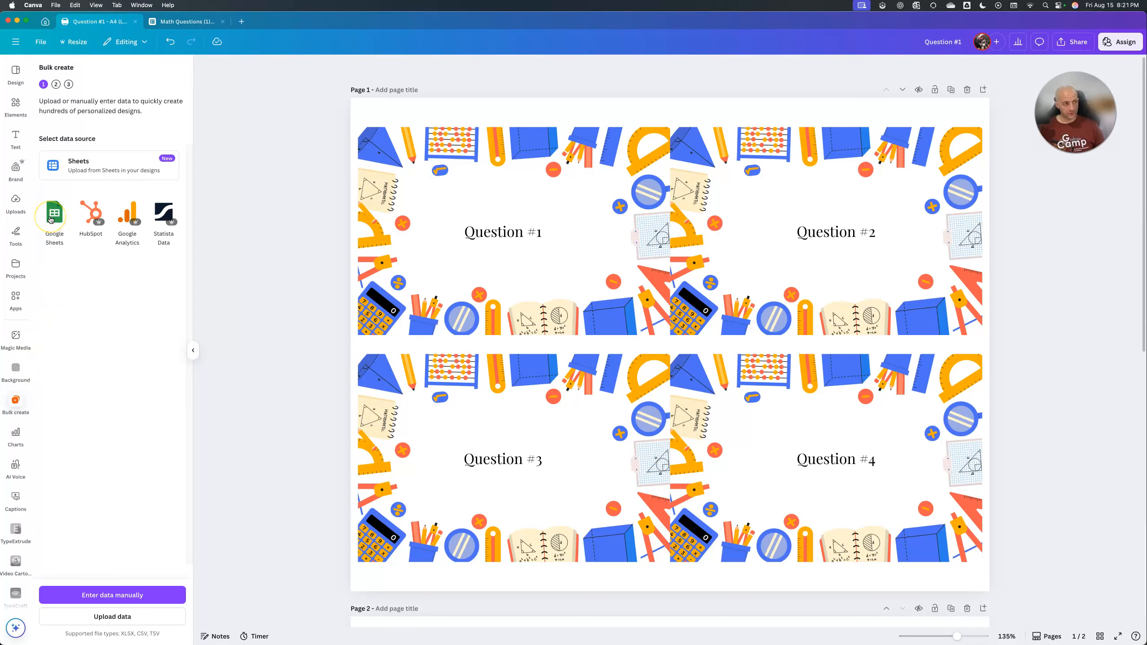
click(97, 172)
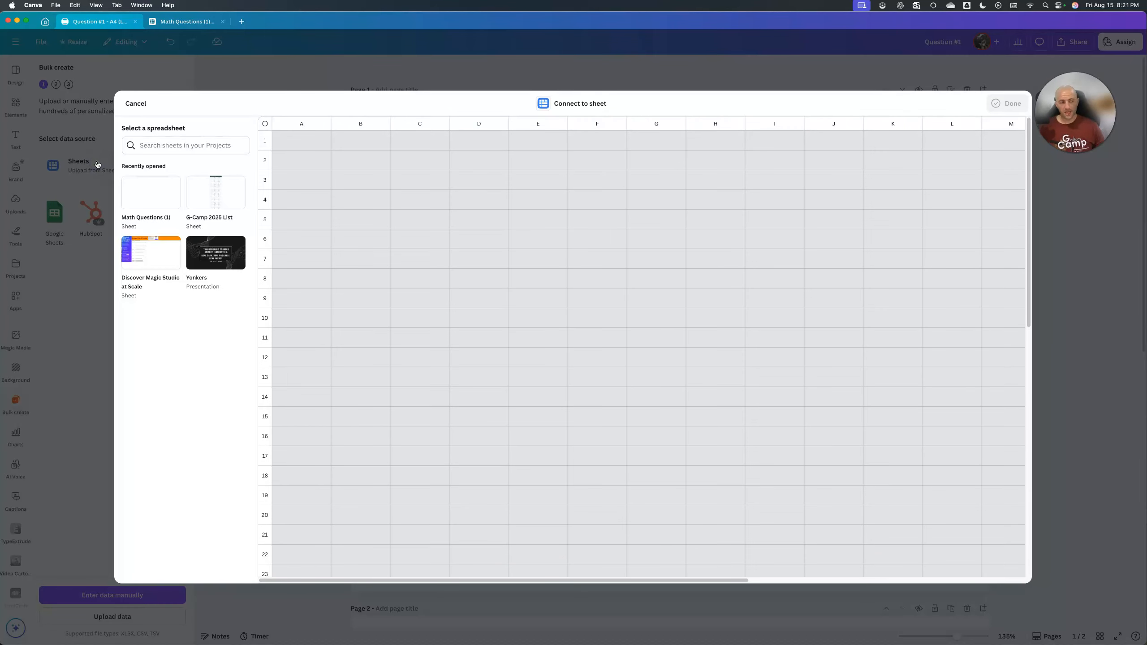
click(129, 184)
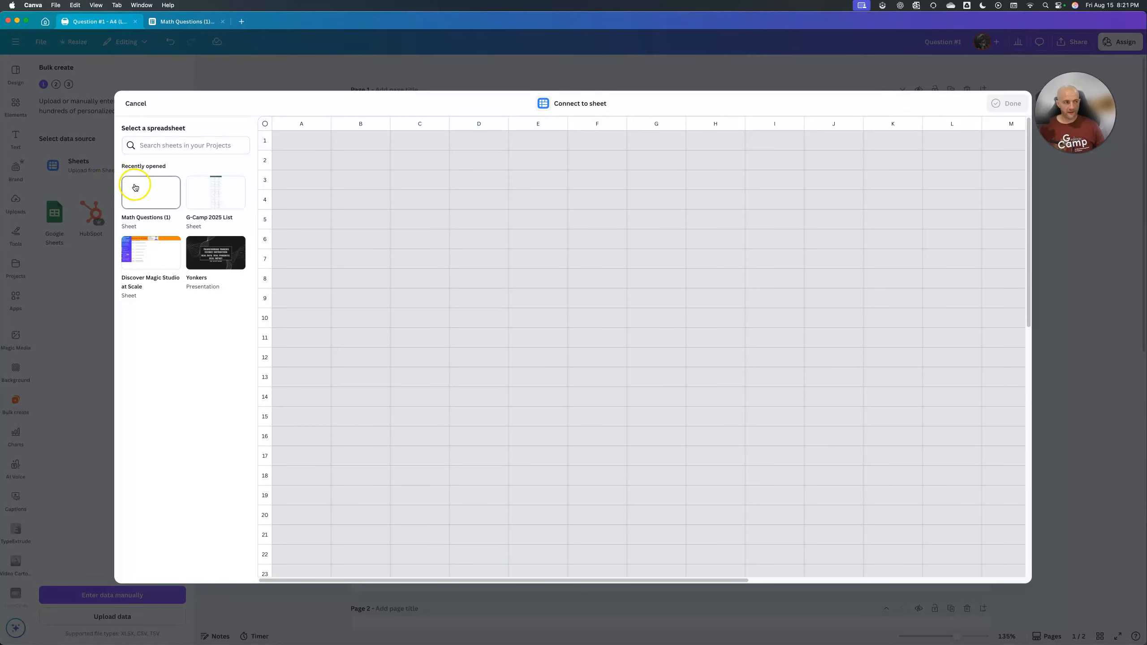
click(134, 187)
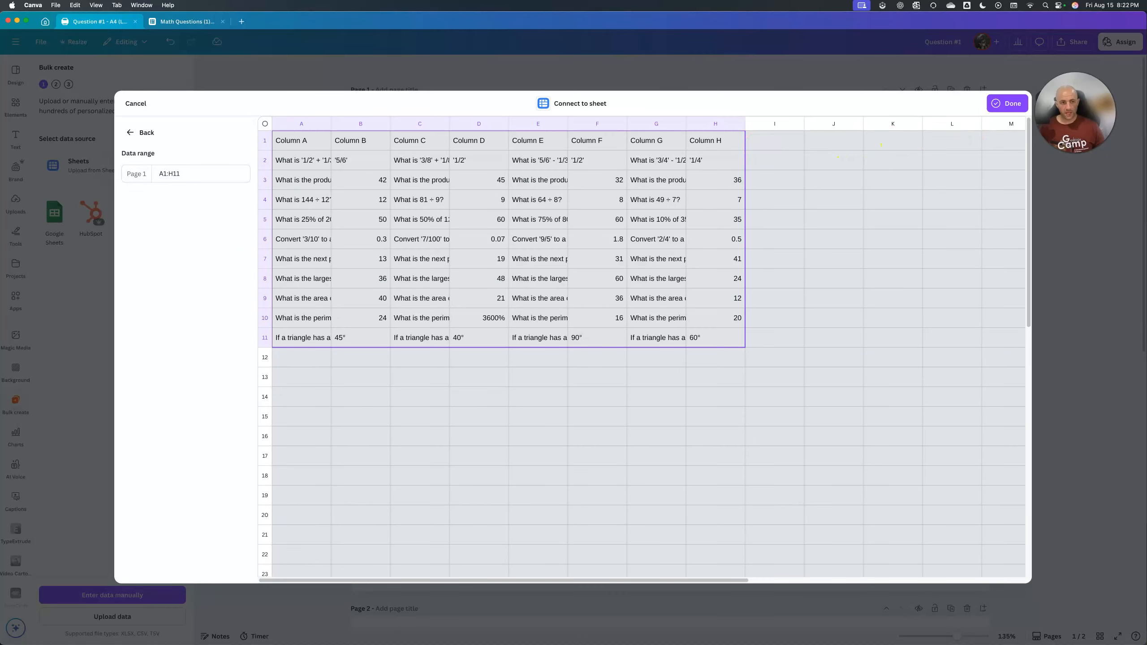
click(998, 102)
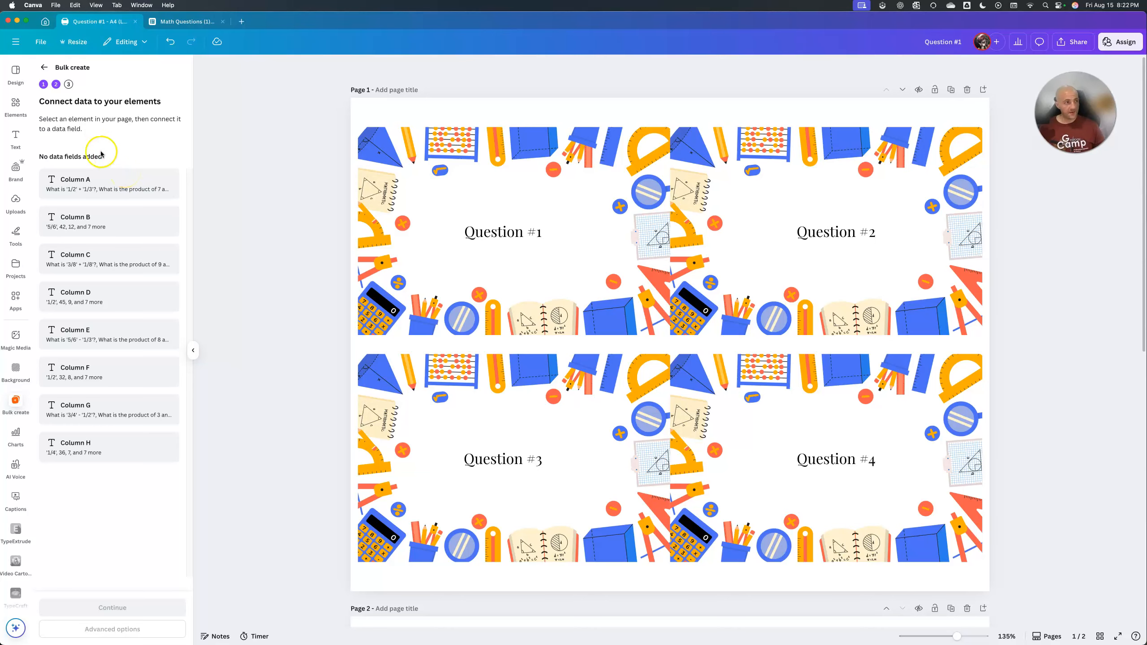
In the Math Questions (1) sheet, rename the headers of columns A to D as Q1, A1, Q2 and A2.
click(177, 21)
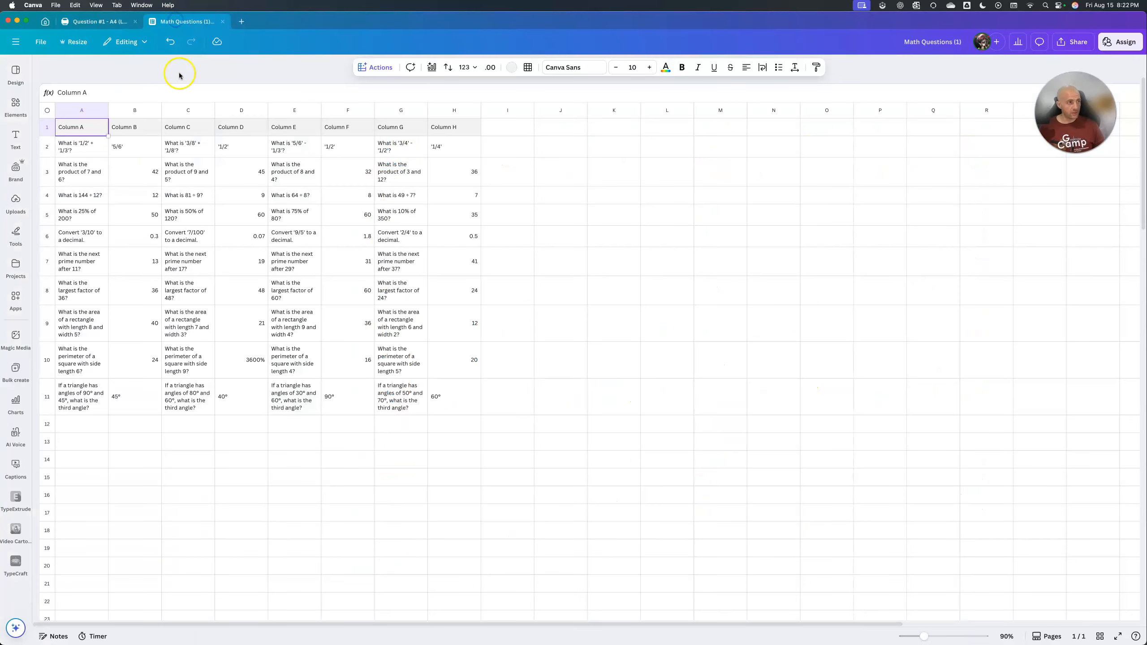
double_click(90, 128)
key(BackSpace)
text(1)
key(super+a)
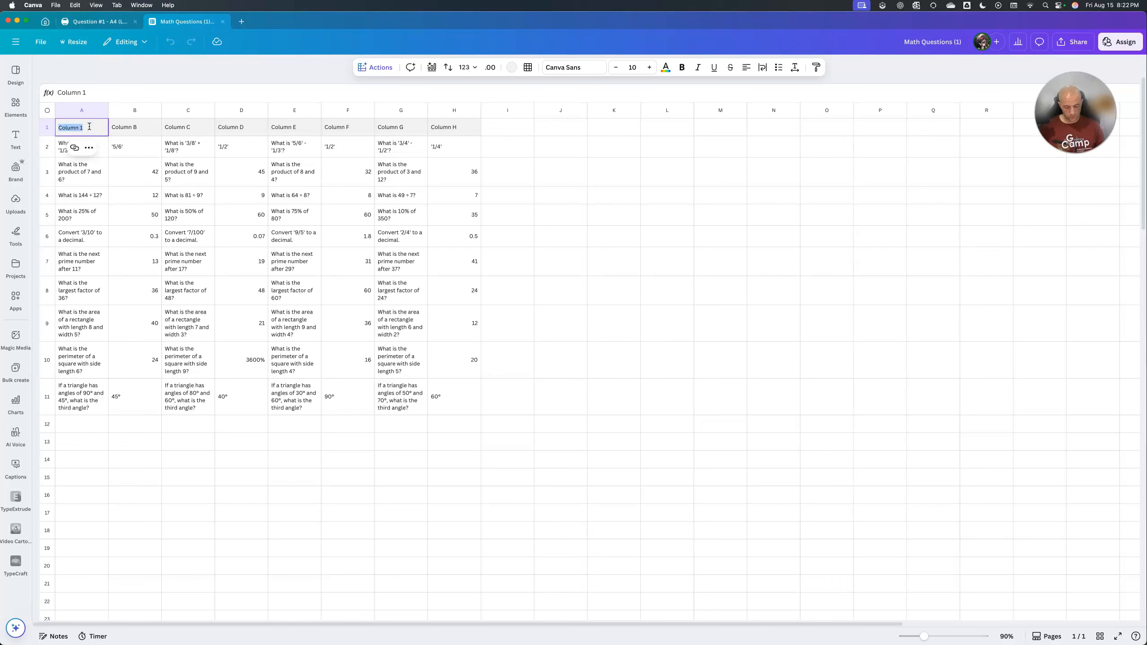
text(Q1)
key(Tab)
text(A1)
key(Tab)
text(Q2)
key(Tab)
text(A)
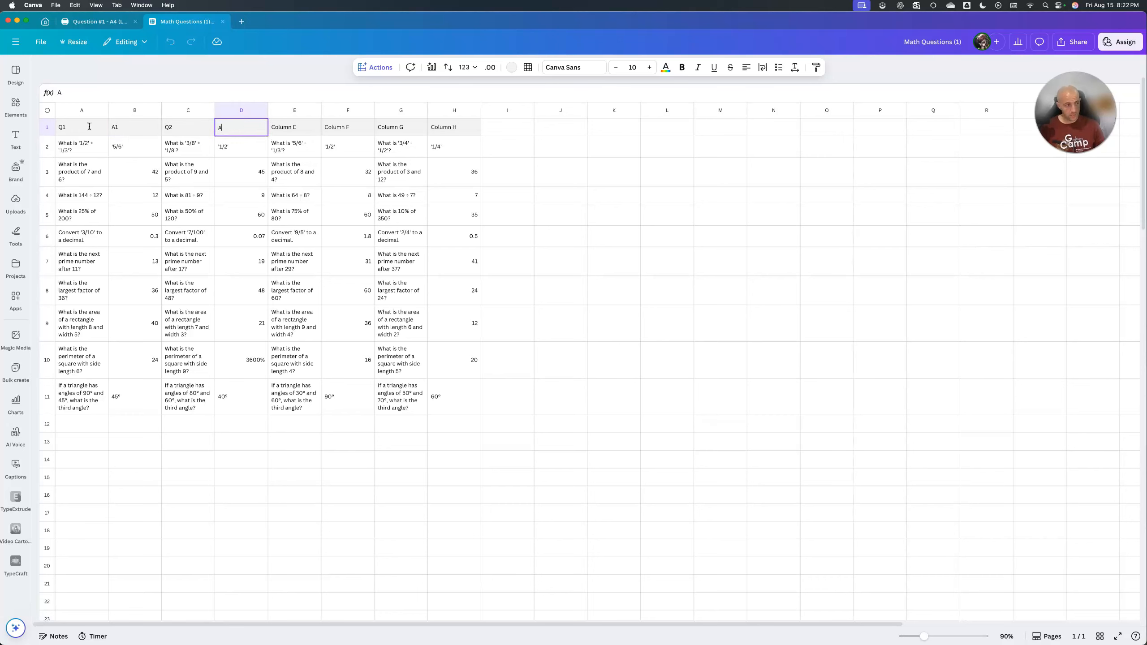
text(2)
key(Tab)
Rename the headers of columns E to H as Q3, A3, Q4 and A4.
key(Tab)
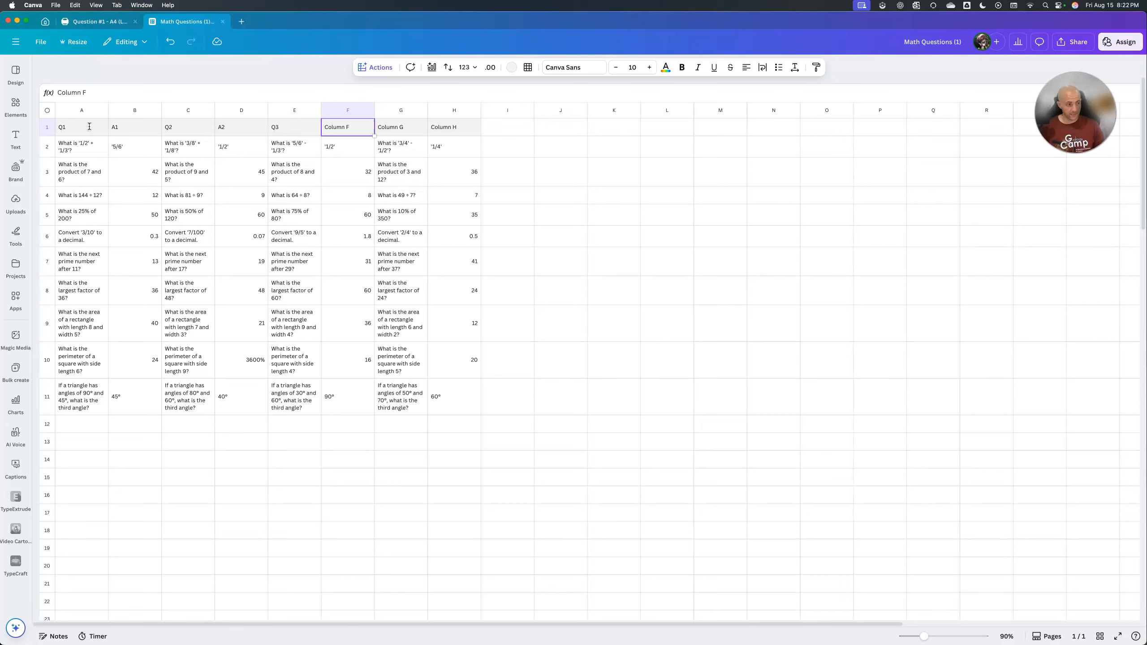
key(Tab)
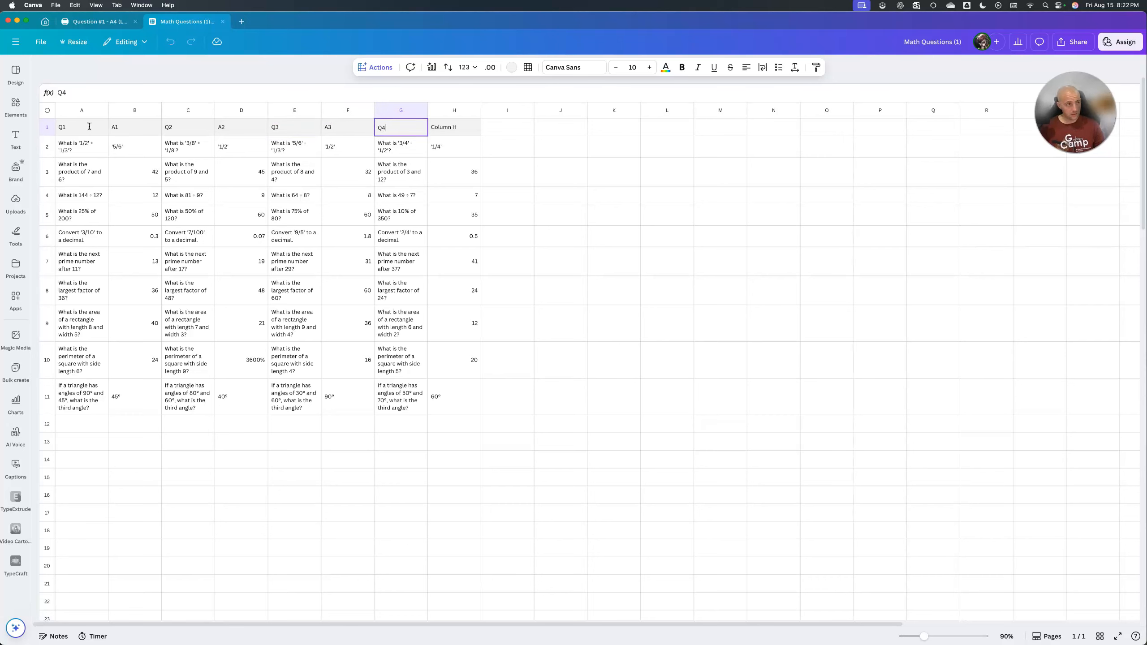
key(Tab)
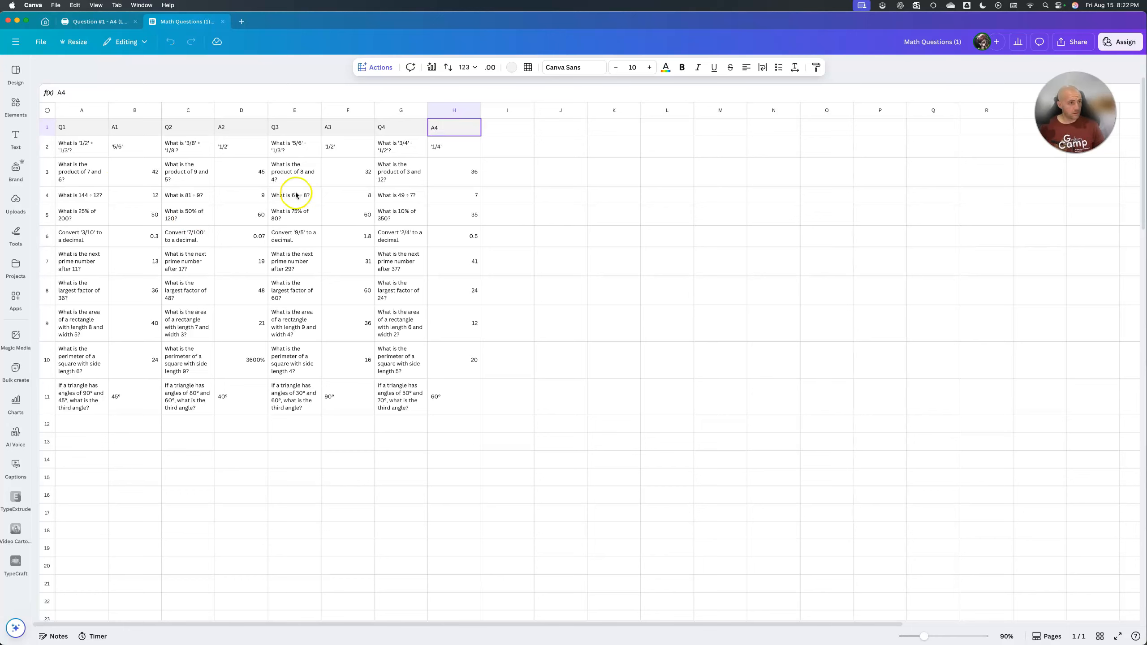
click(514, 172)
Return to the Question #1 design and reconnect Bulk create to the Math Questions (1) sheet to load the renamed columns.
click(122, 22)
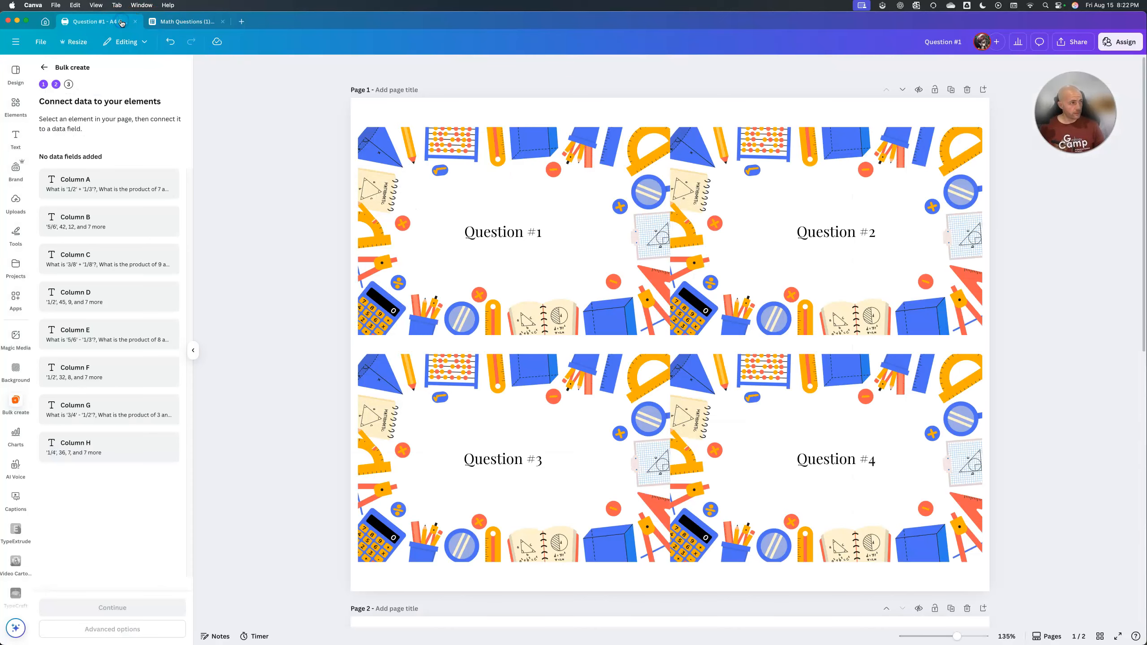
click(44, 67)
click(92, 156)
click(163, 198)
click(165, 199)
click(1007, 103)
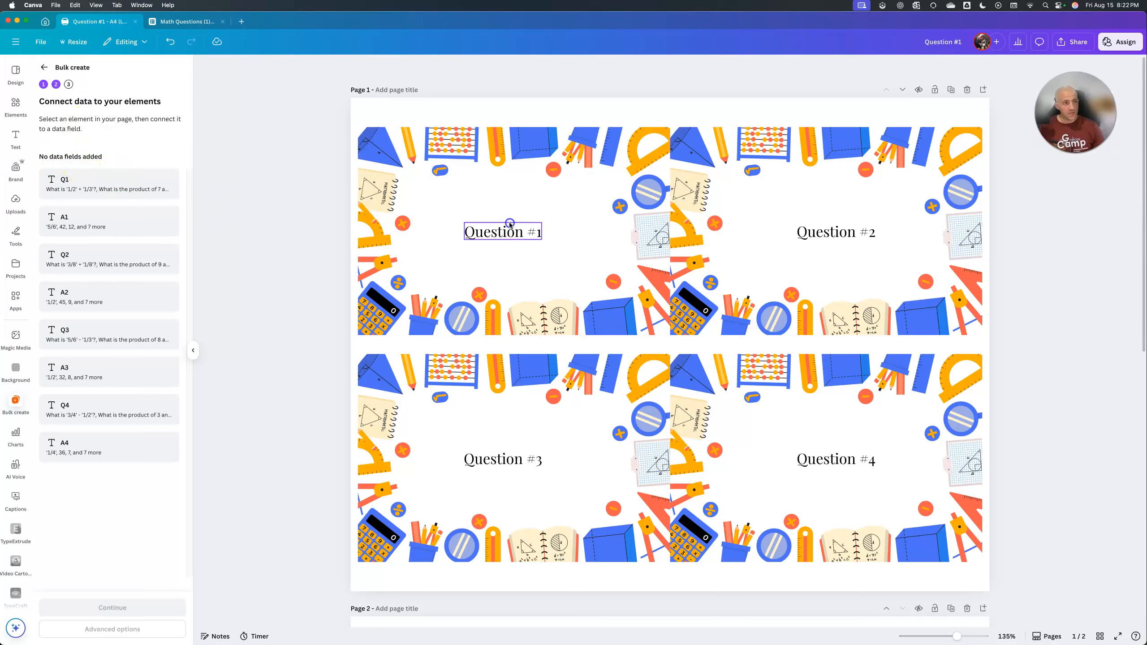
Connect the Question #1 text on page 1 to data field Q1 and the Question #2 text to Q2.
click(509, 224)
click(465, 67)
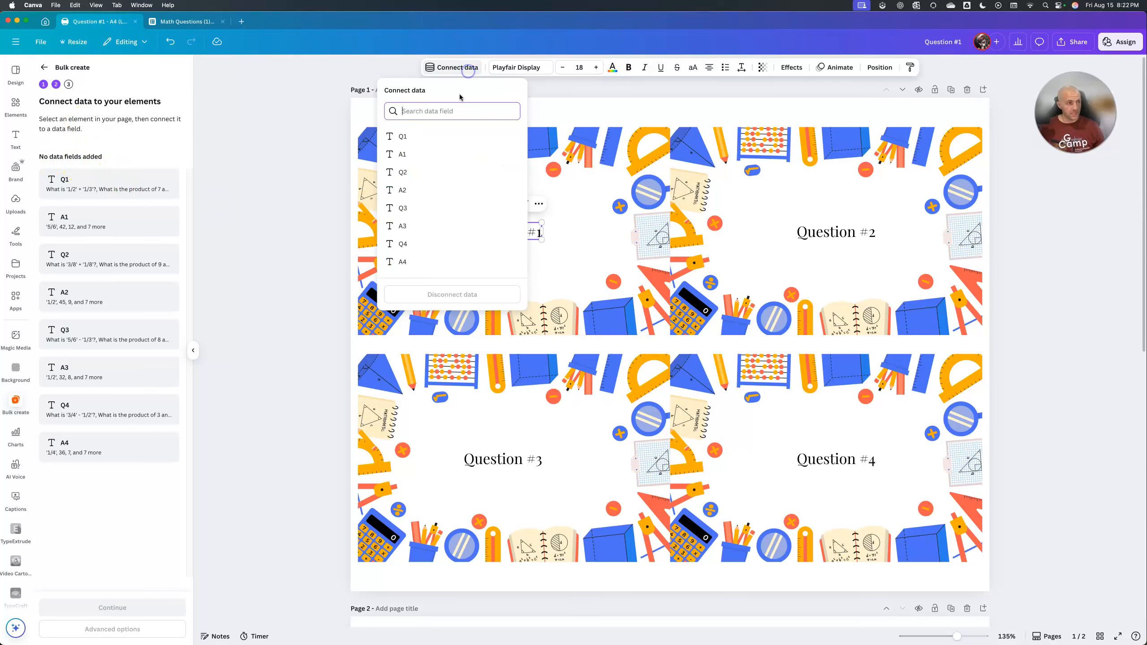
click(409, 138)
click(813, 230)
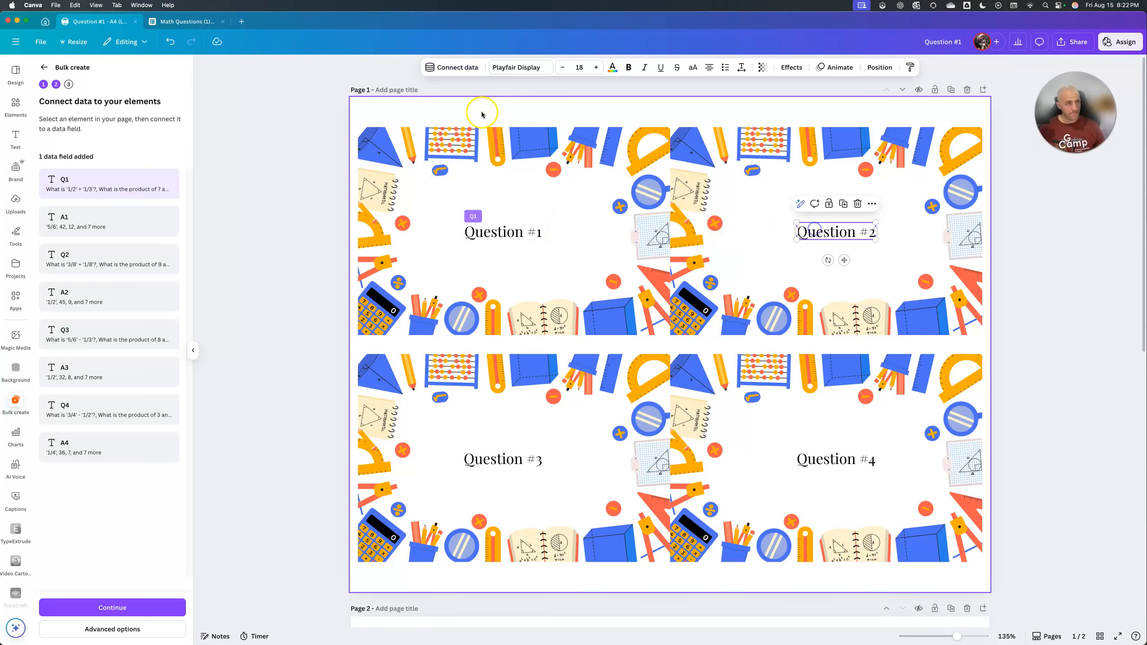
click(459, 68)
click(428, 168)
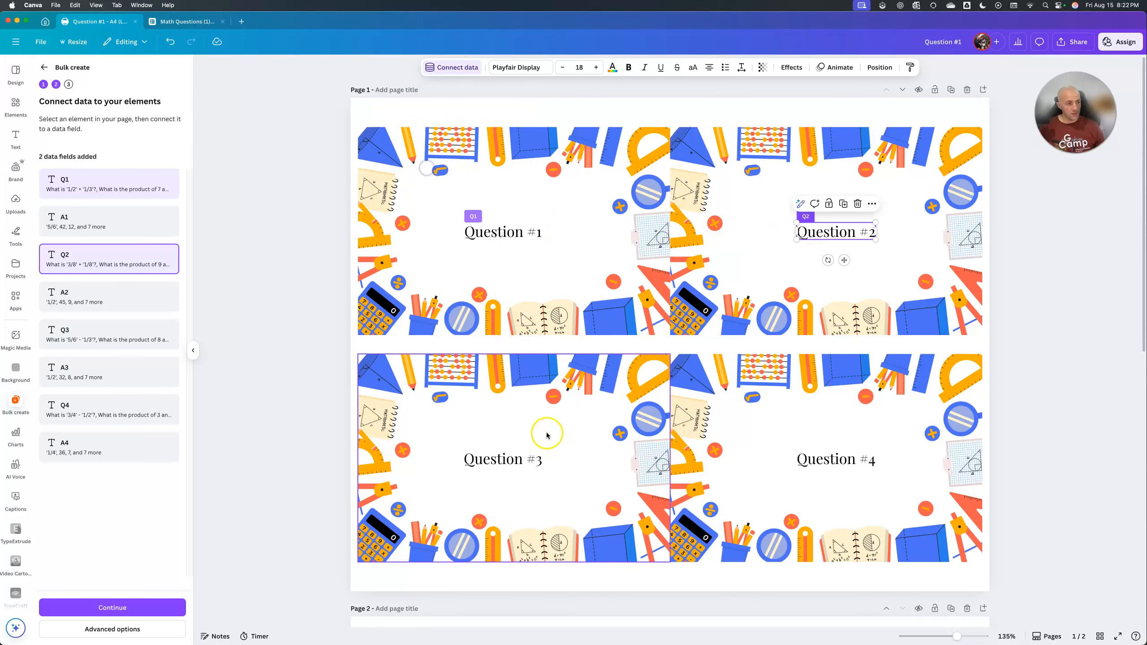
Connect the Question #3 text to data field Q3 and the Question #4 text to Q4.
click(502, 459)
click(459, 68)
click(427, 201)
click(804, 457)
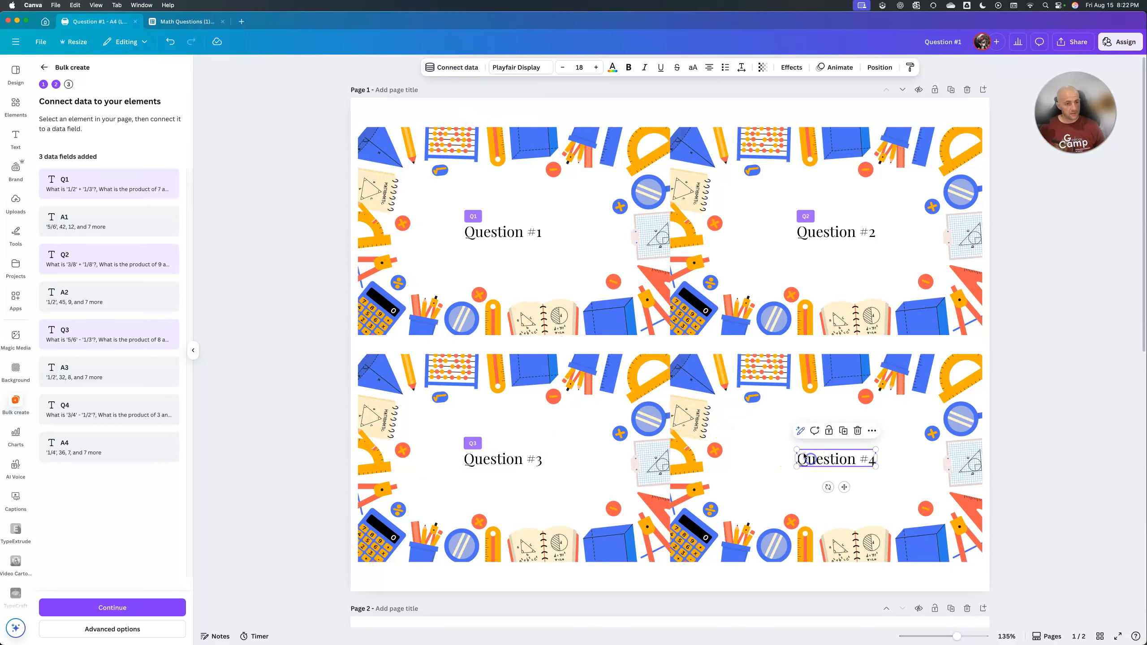
click(460, 70)
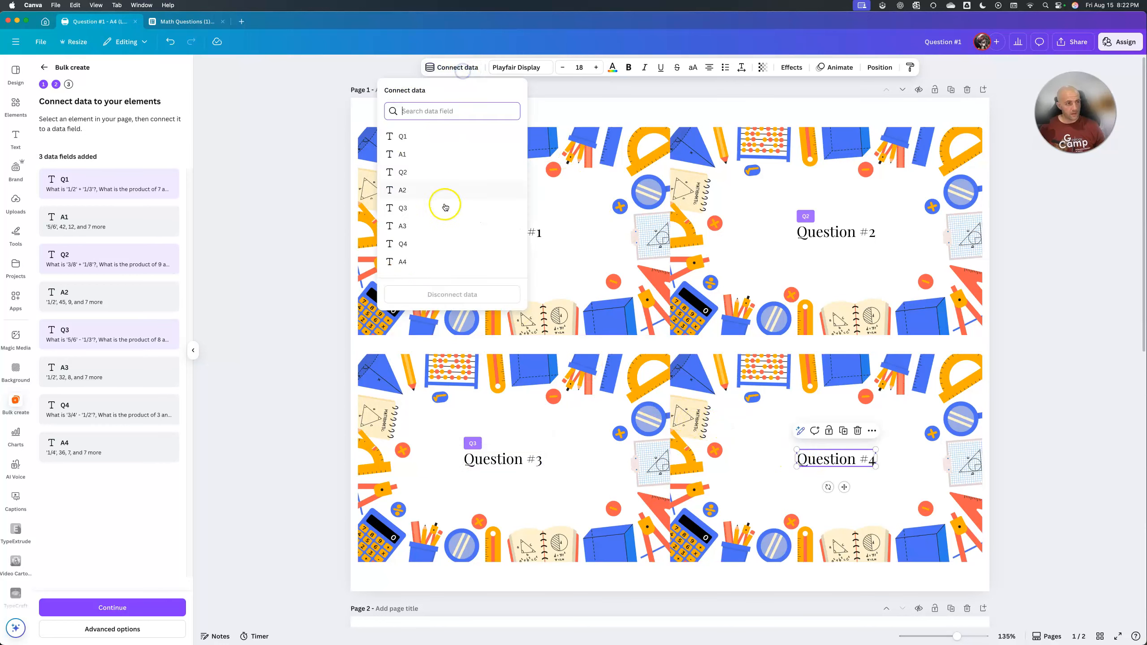
click(440, 243)
On page 2, connect the Answer #1 text to data field A1 and the Answer #2 text to A2.
scroll(563, 307, down, 5)
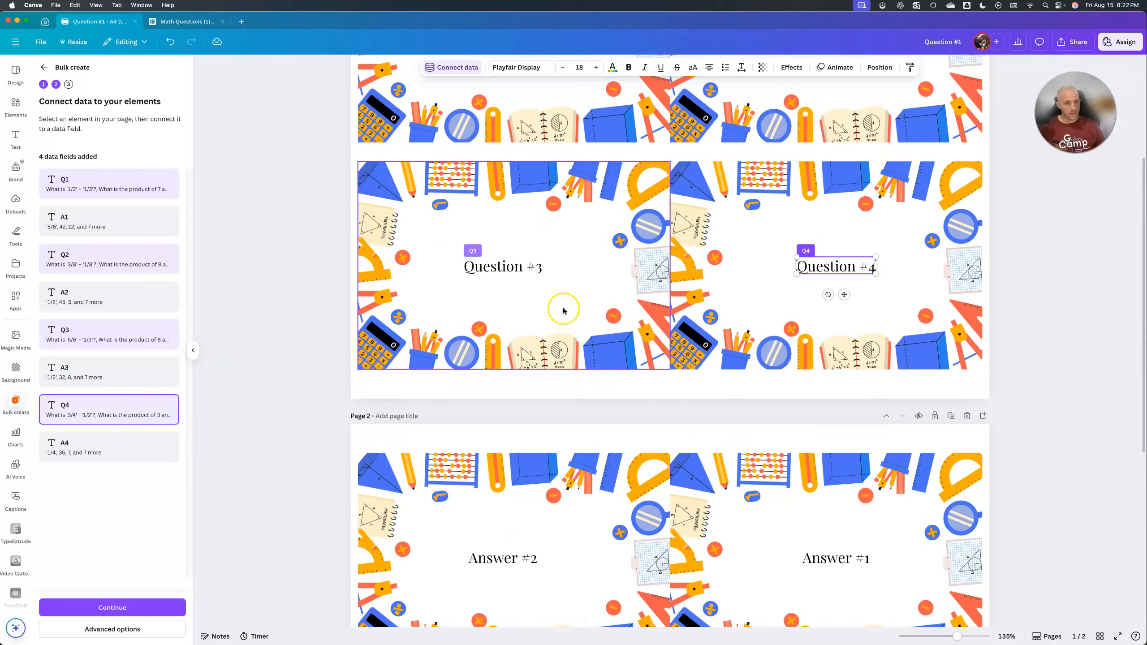
scroll(564, 311, down, 5)
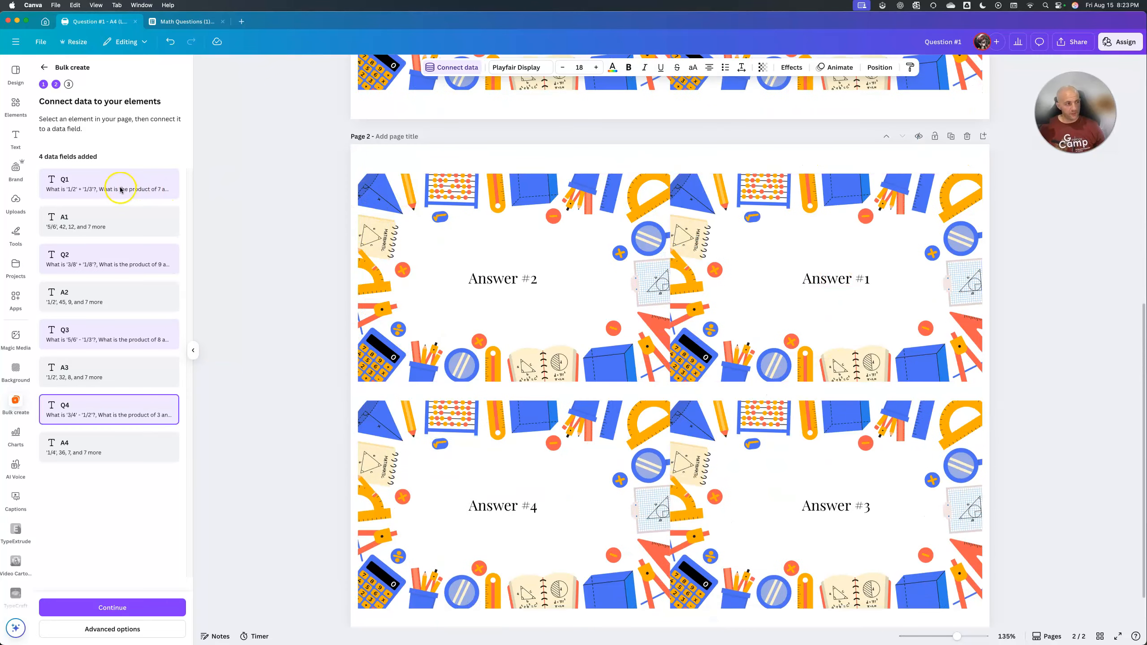
click(837, 278)
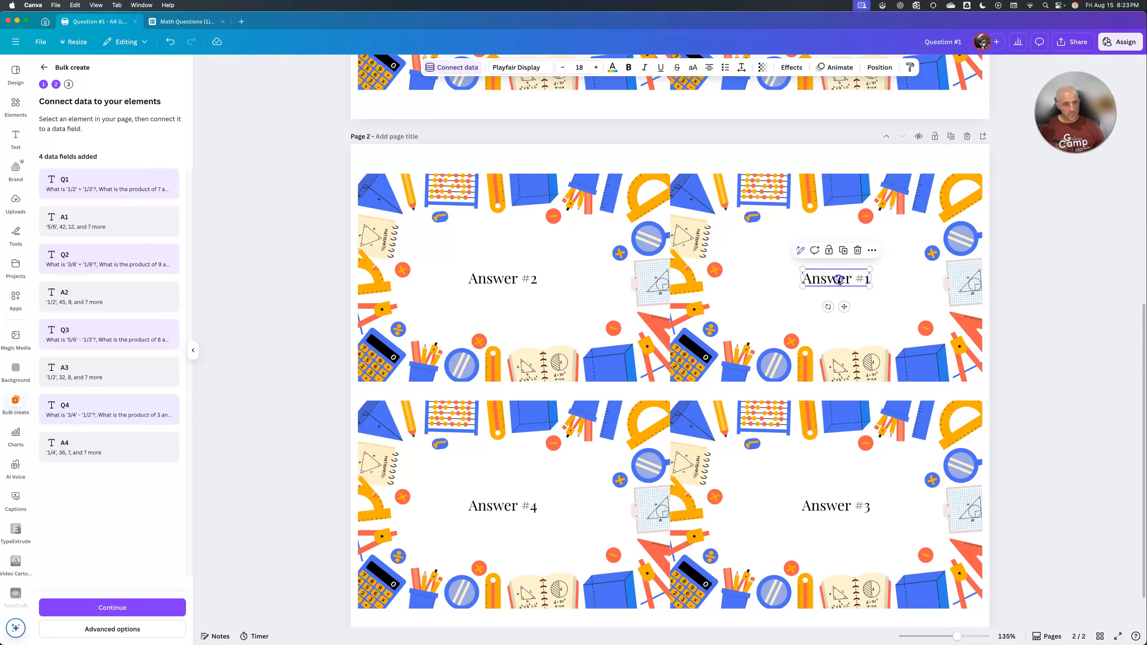
click(448, 68)
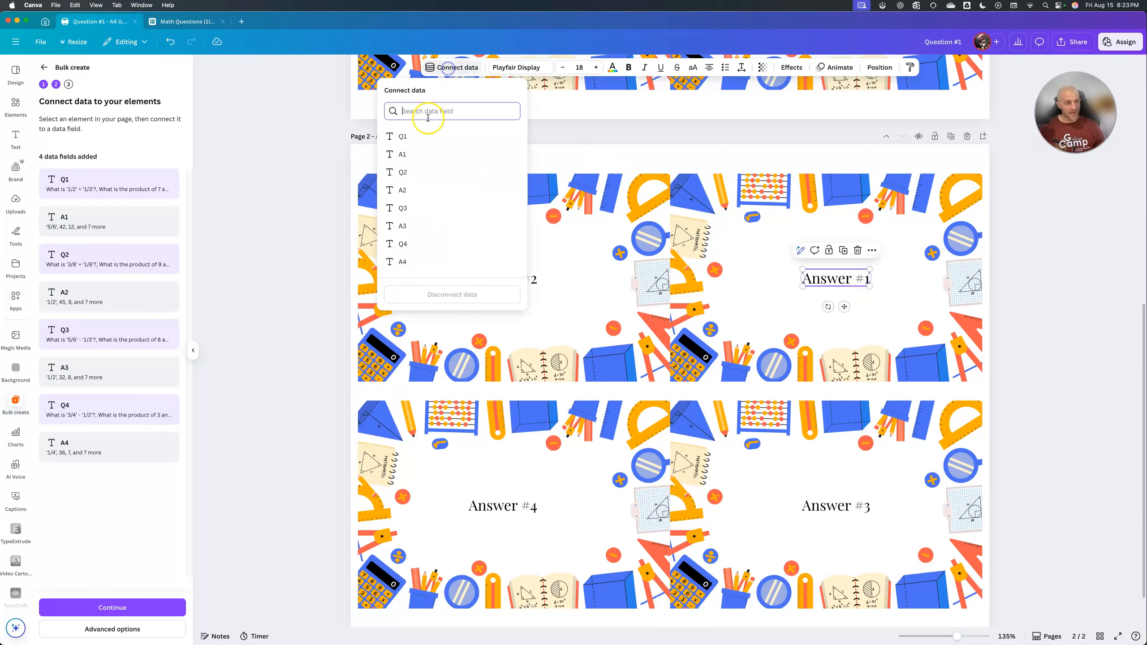
click(420, 150)
click(494, 280)
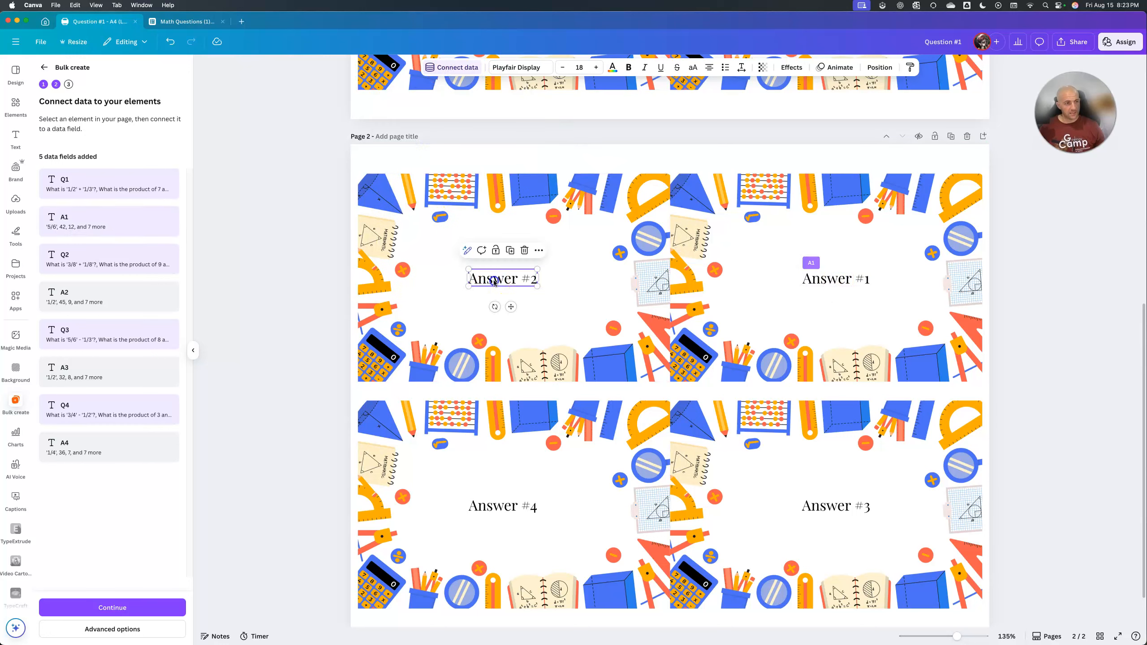
click(452, 67)
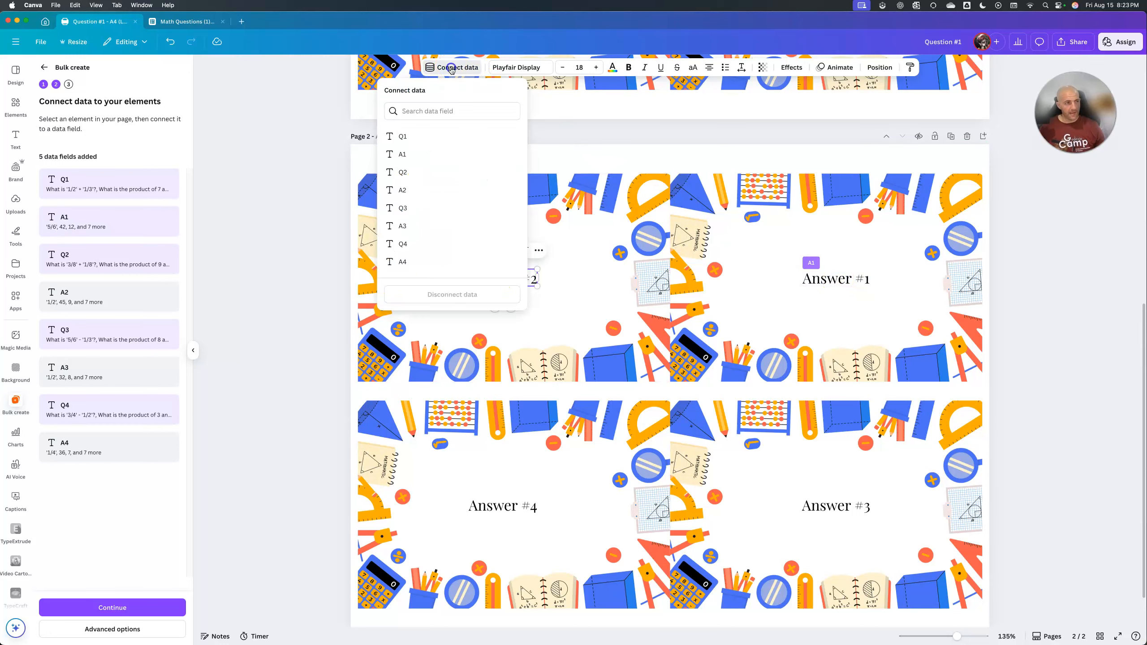
click(426, 190)
Connect the Answer #3 text to data field A3 and the Answer #4 text to A4.
click(836, 505)
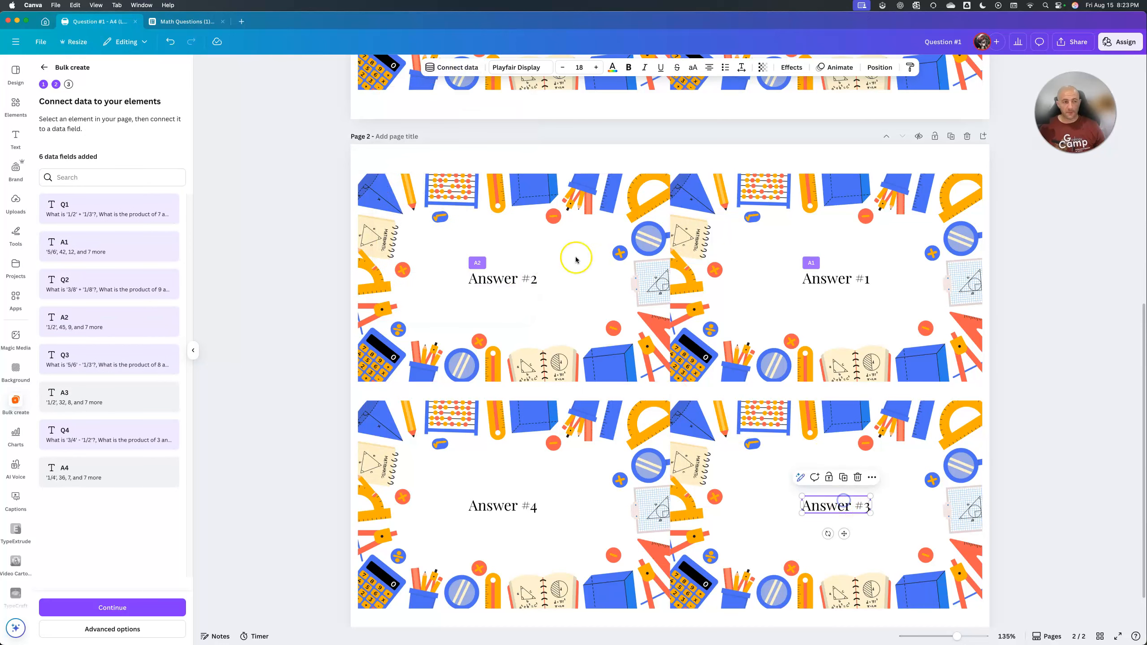
click(457, 68)
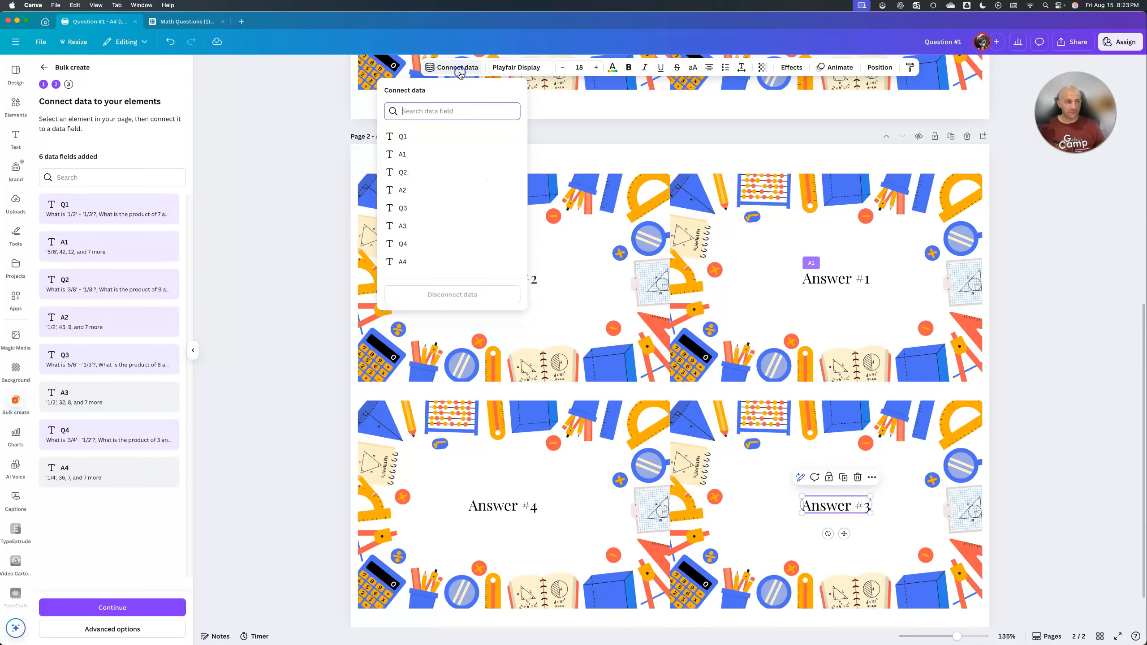
click(442, 224)
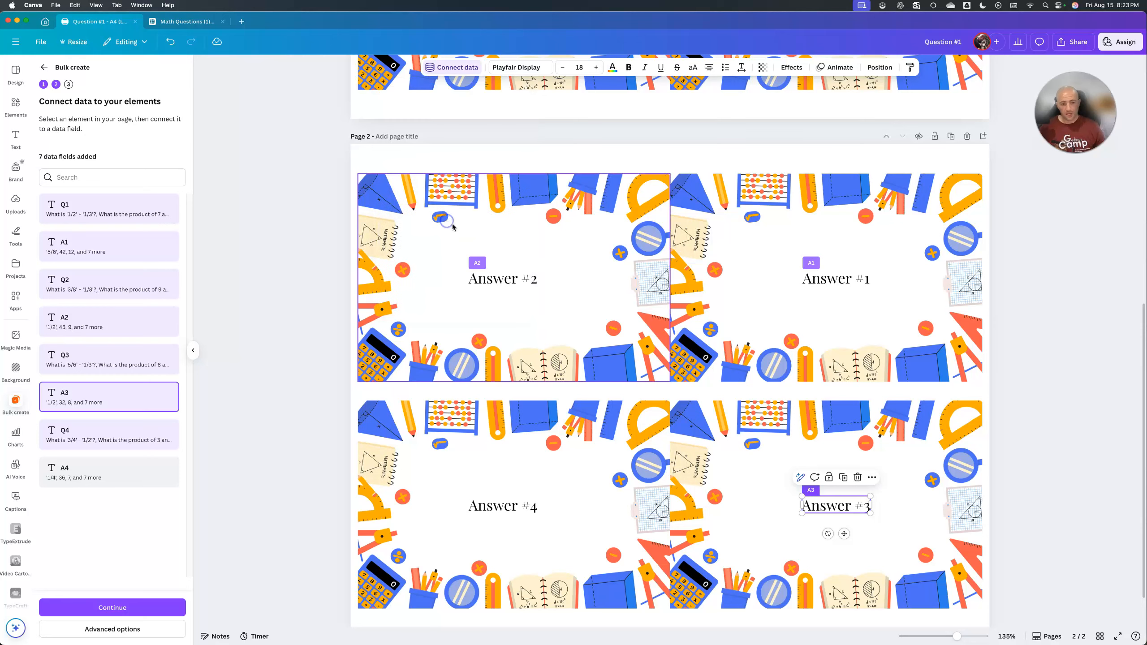
click(488, 512)
click(459, 69)
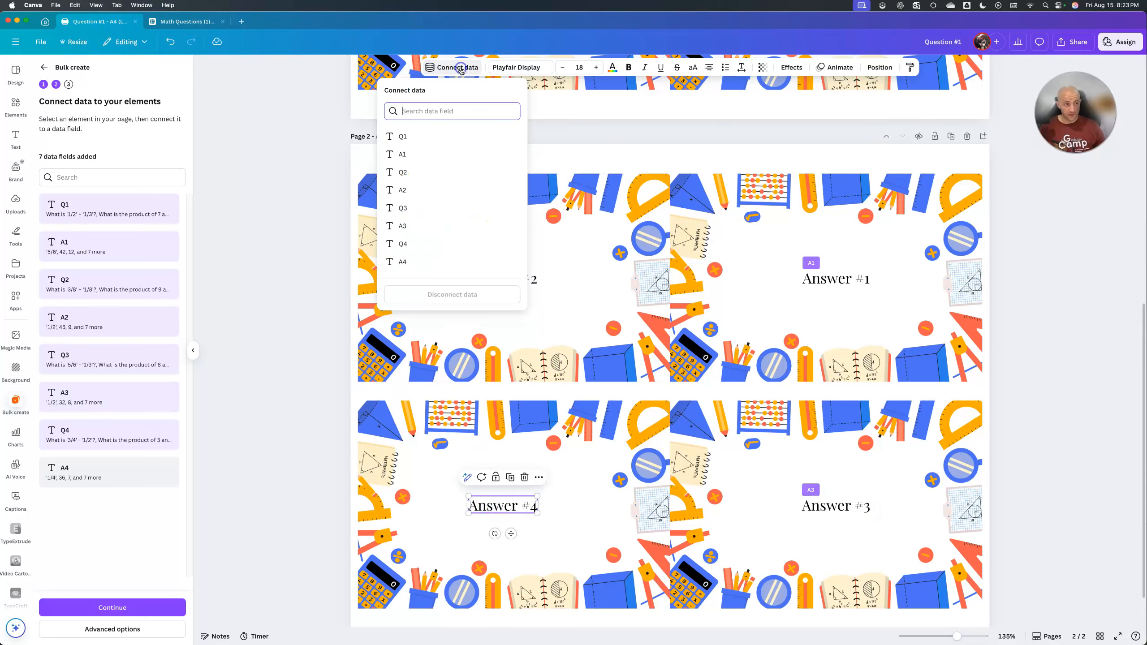
click(427, 262)
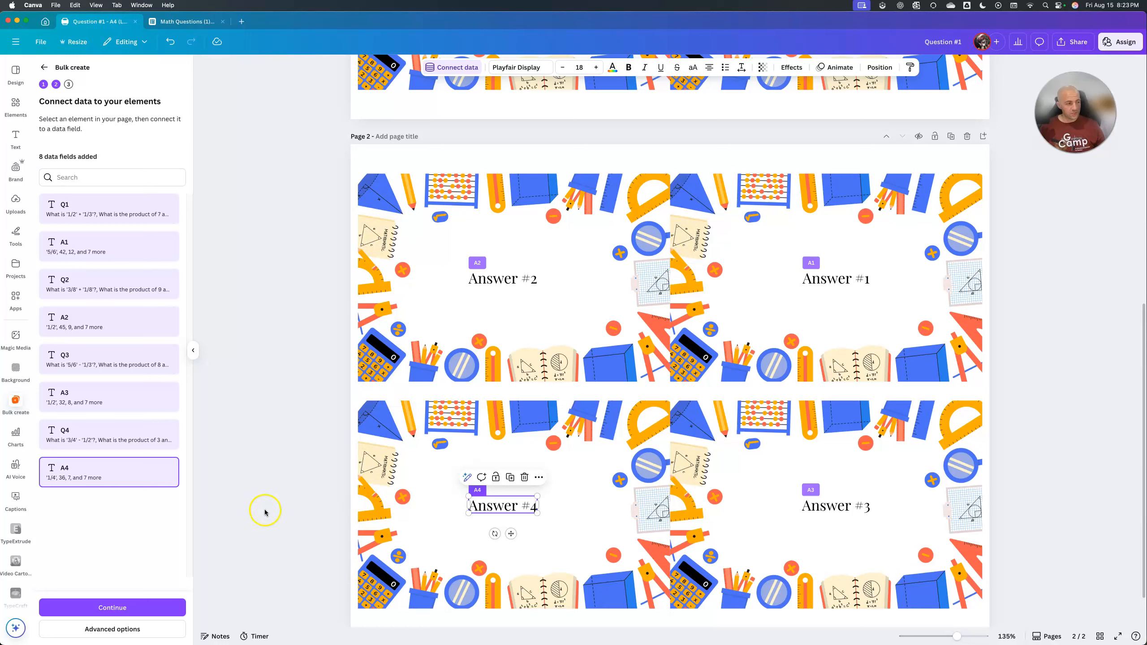
Check the advanced output options, keep one design with multiple pages, and generate all 10 data rows as designs.
click(150, 636)
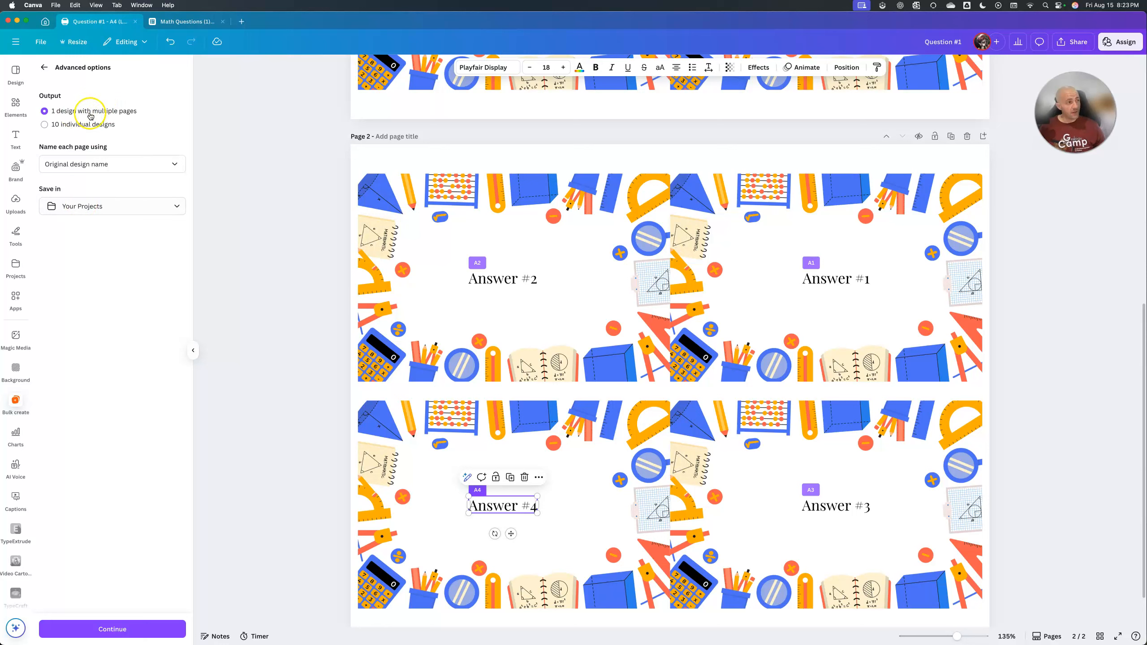
click(106, 171)
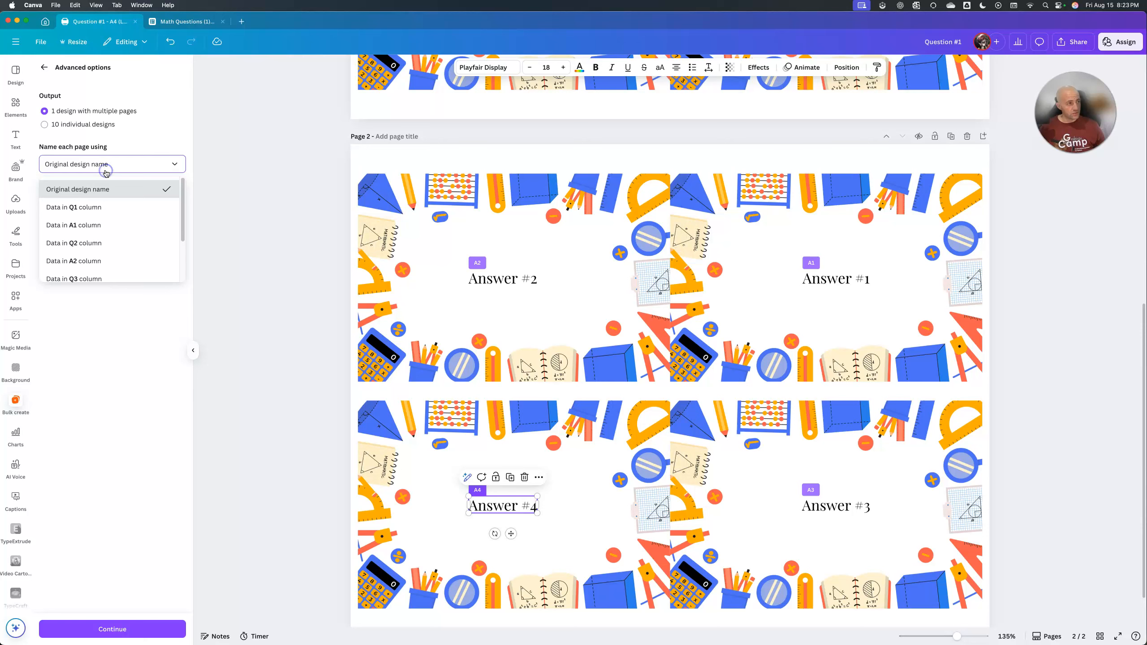
click(106, 173)
click(107, 206)
click(79, 281)
click(185, 629)
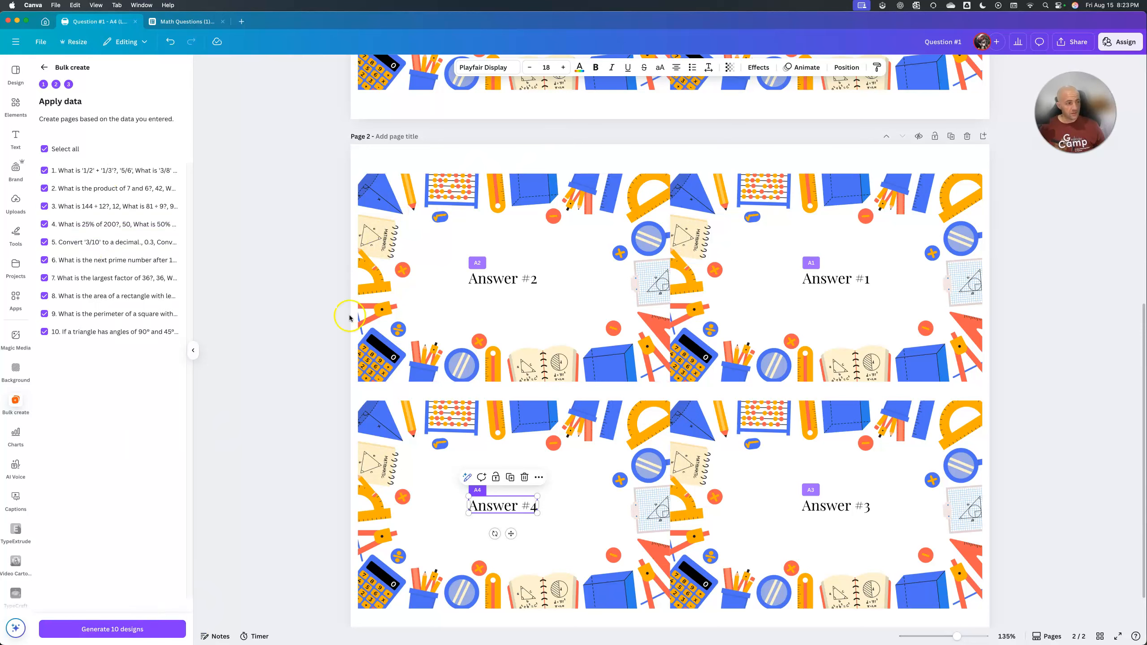
click(97, 628)
click(635, 43)
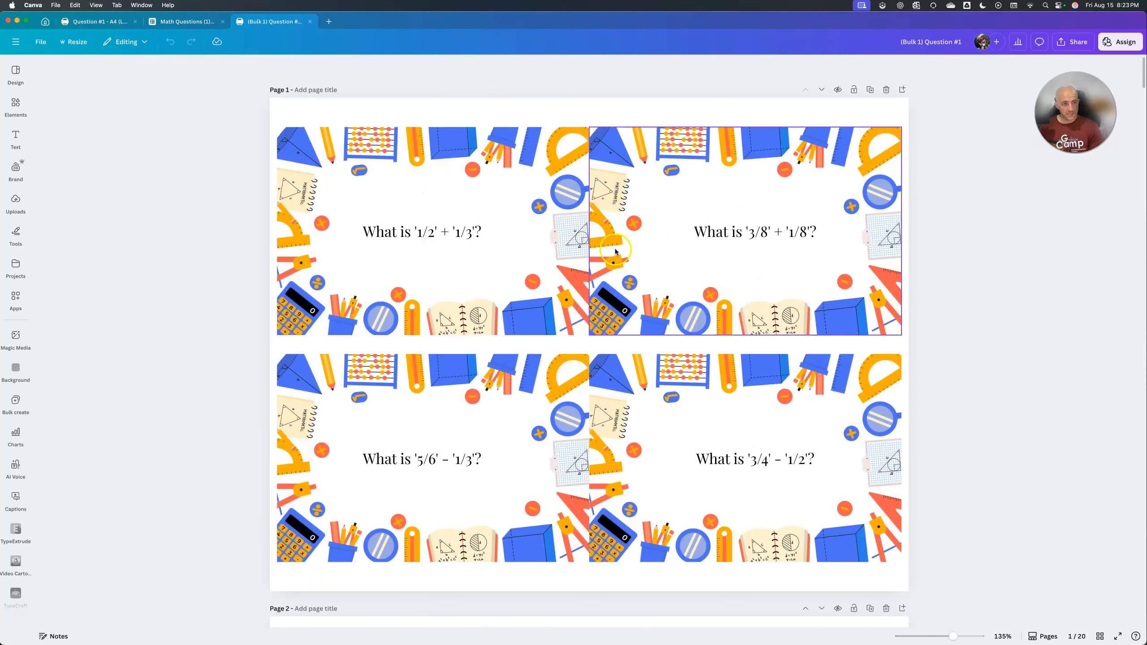
Review the question and answer pages of the generated flashcards, and briefly open the sharing options.
scroll(735, 237, down, 5)
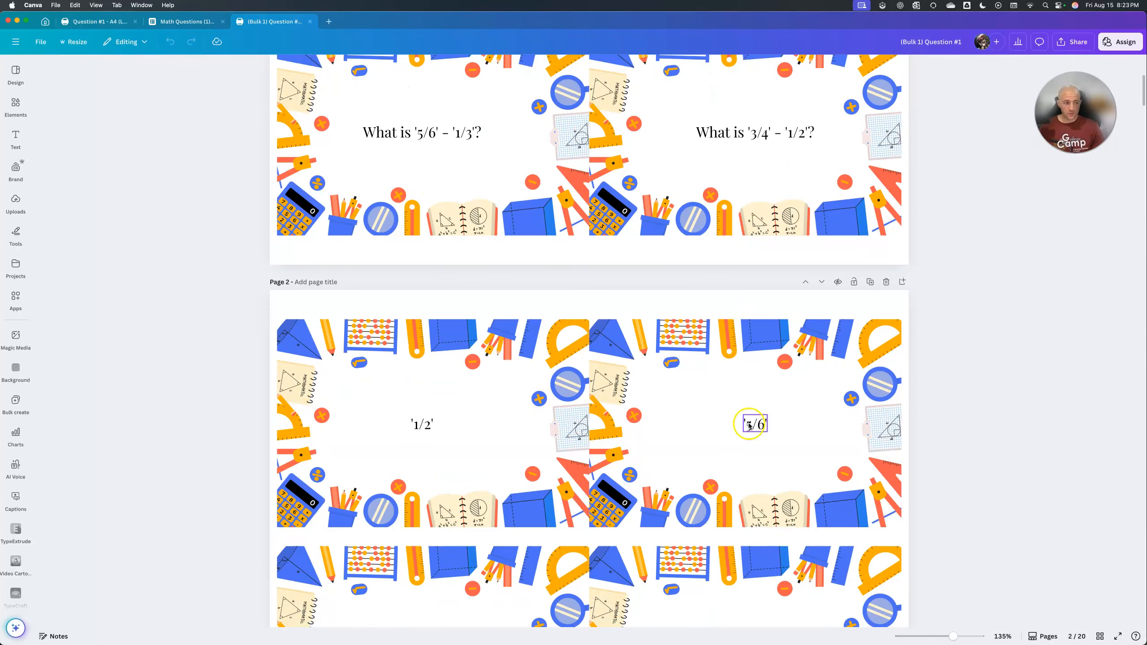
scroll(766, 407, down, 5)
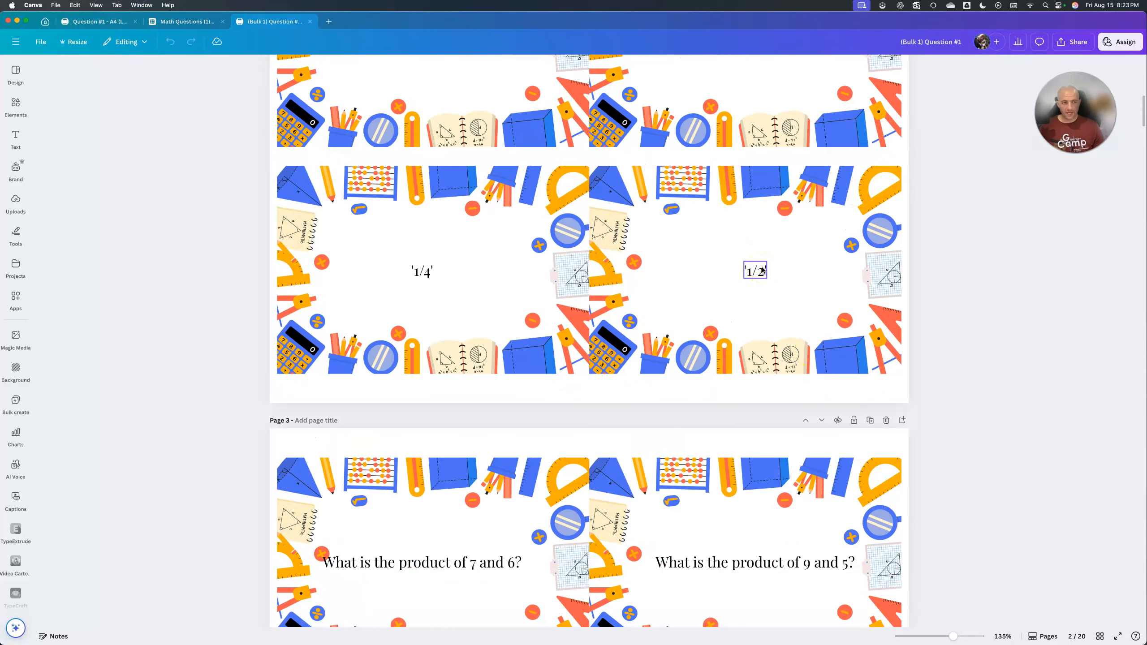
click(1070, 45)
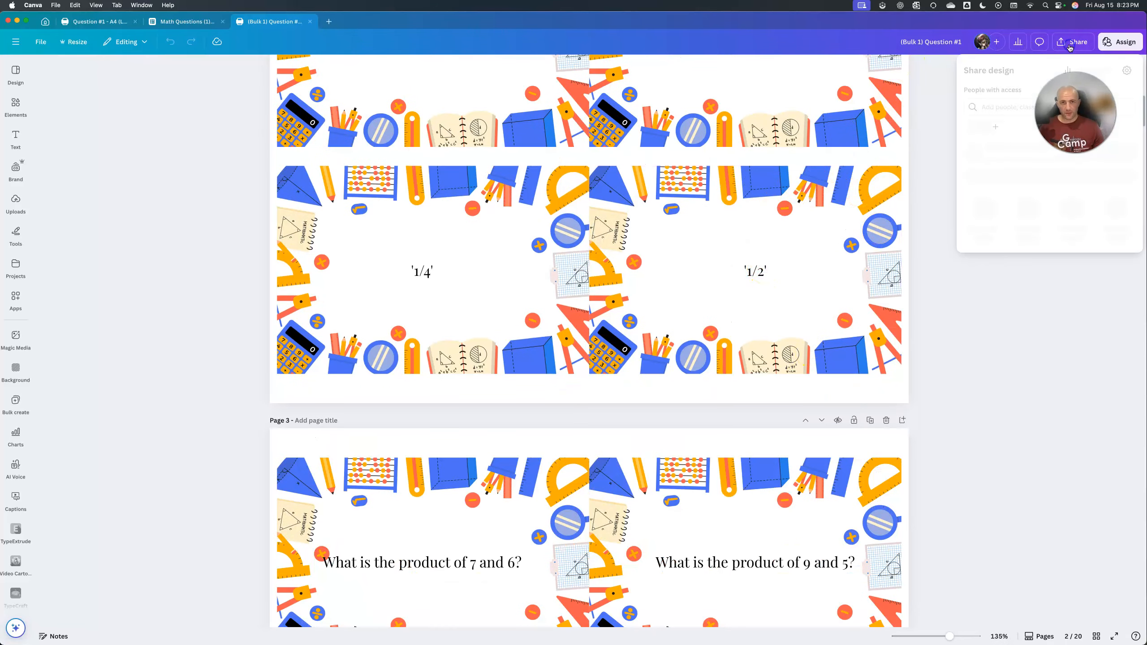
click(935, 202)
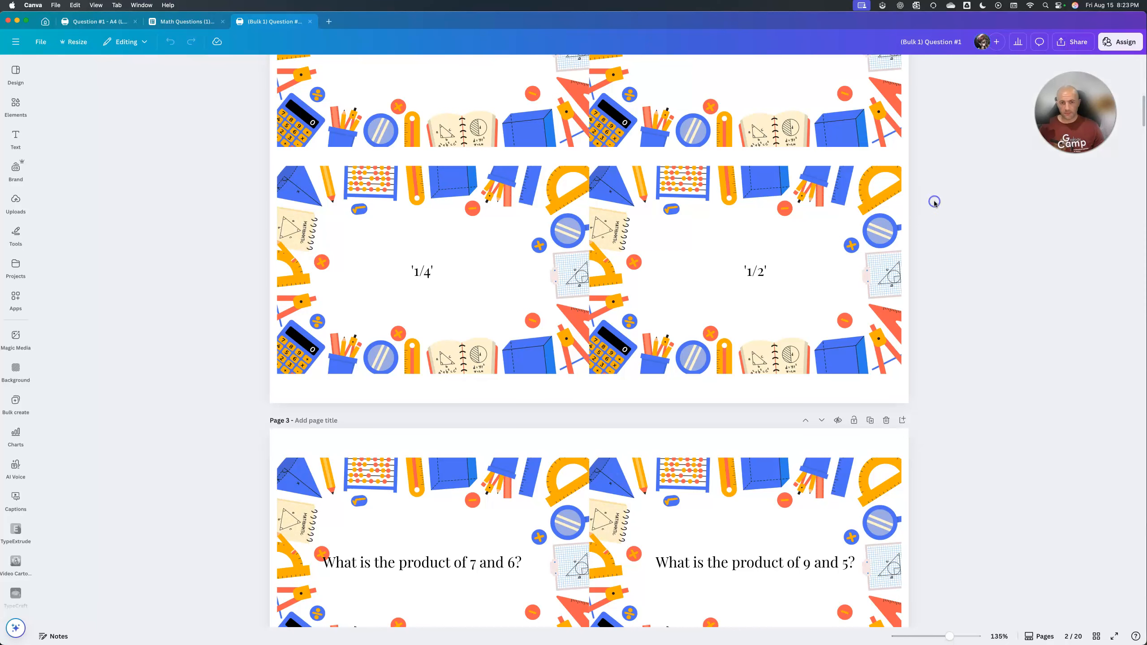